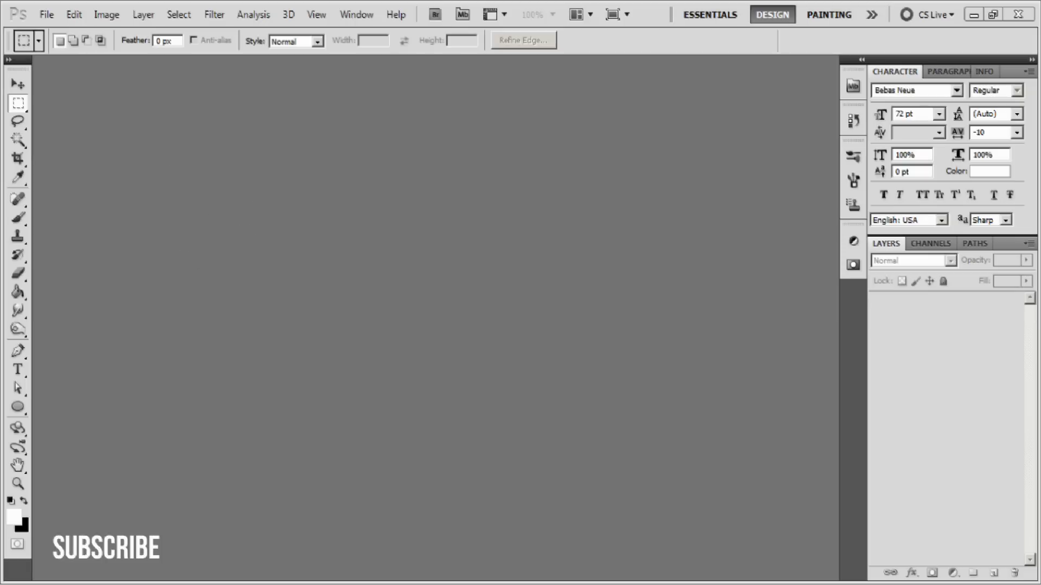
Step: Bring the Photoshop workspace into focus
left_click(226, 199)
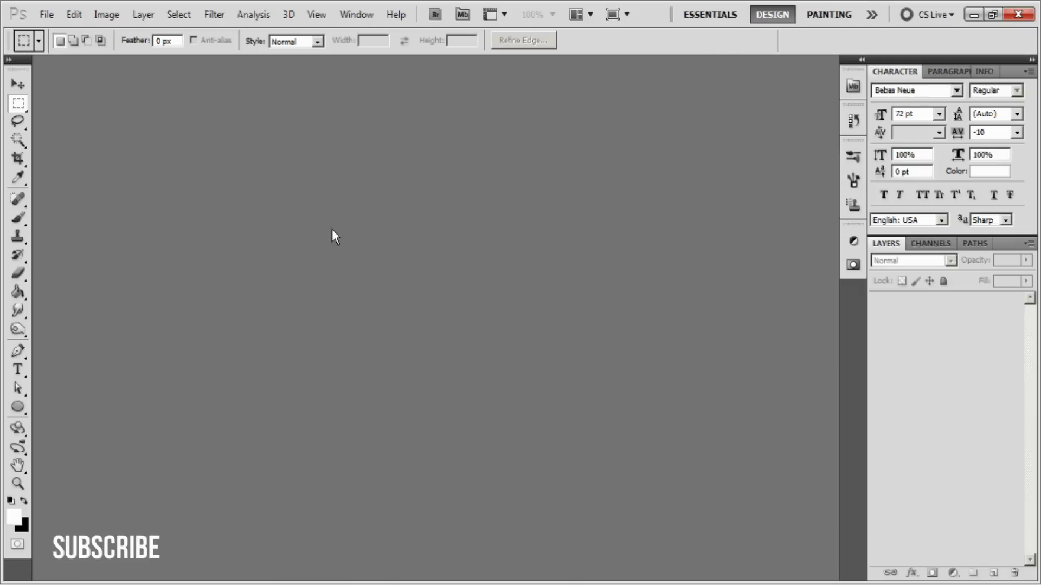
Step: Create a 2560×1440 px, 72 ppi document named ChannelArt with a transparent background
left_click(57, 20)
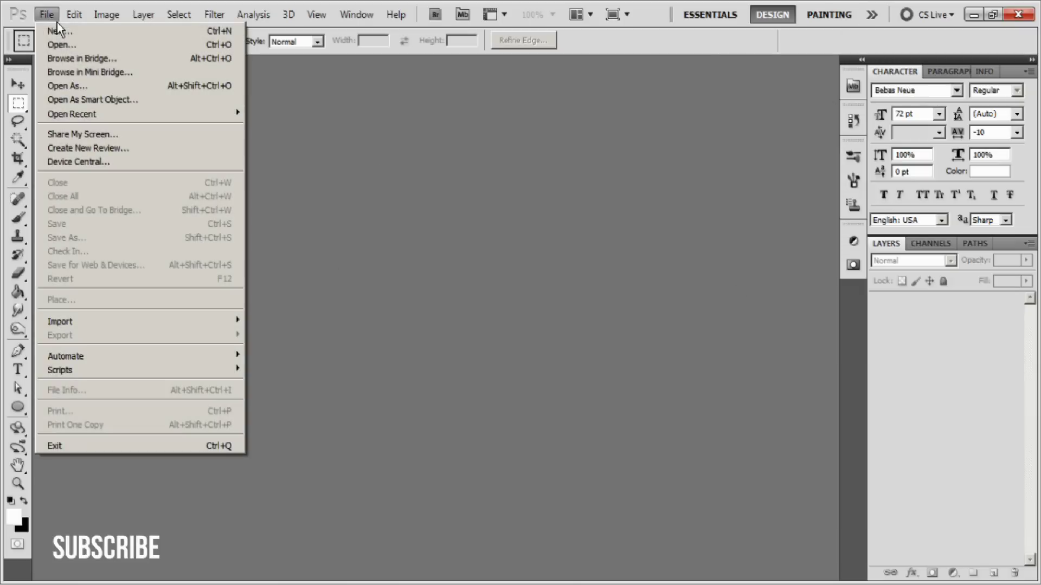
left_click(65, 33)
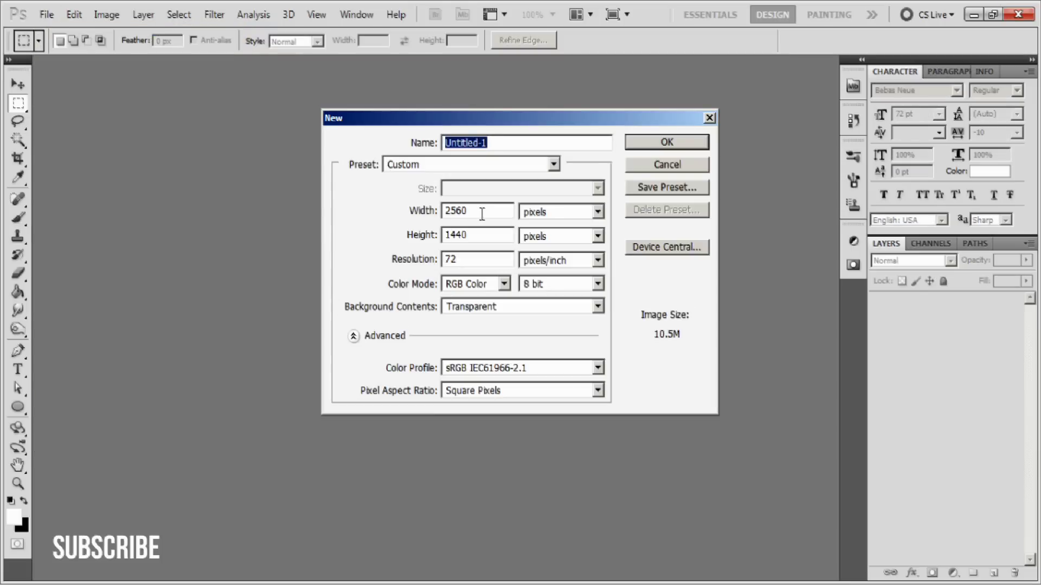
left_click(481, 211)
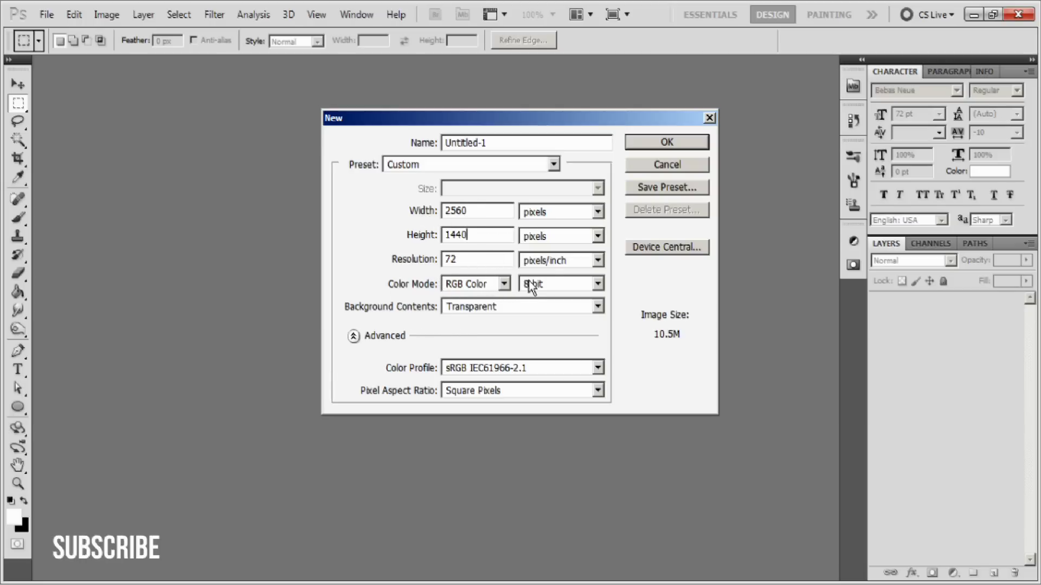
left_click(491, 312)
left_click(453, 351)
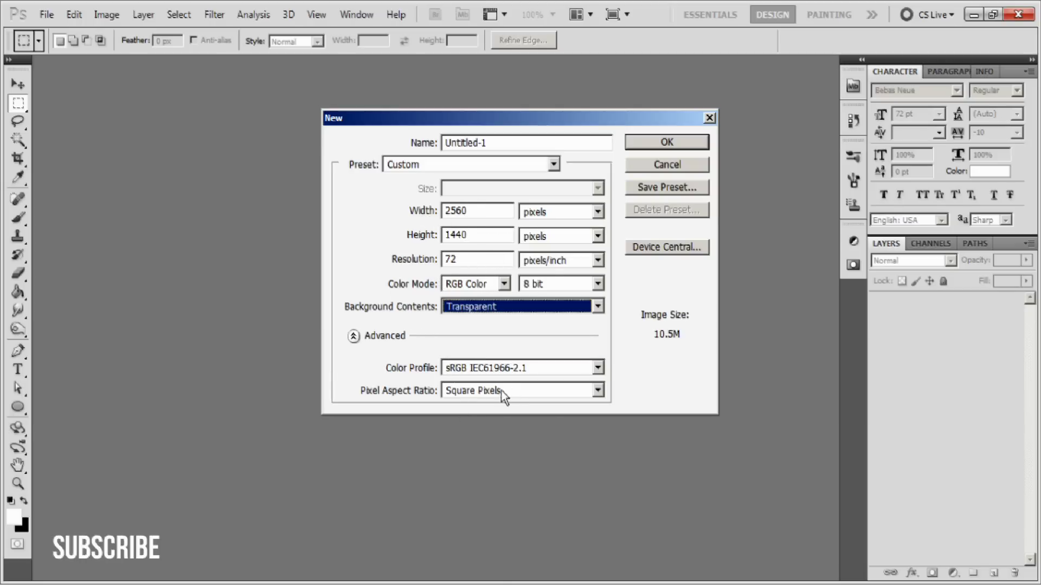
left_click_drag(495, 143, 337, 128)
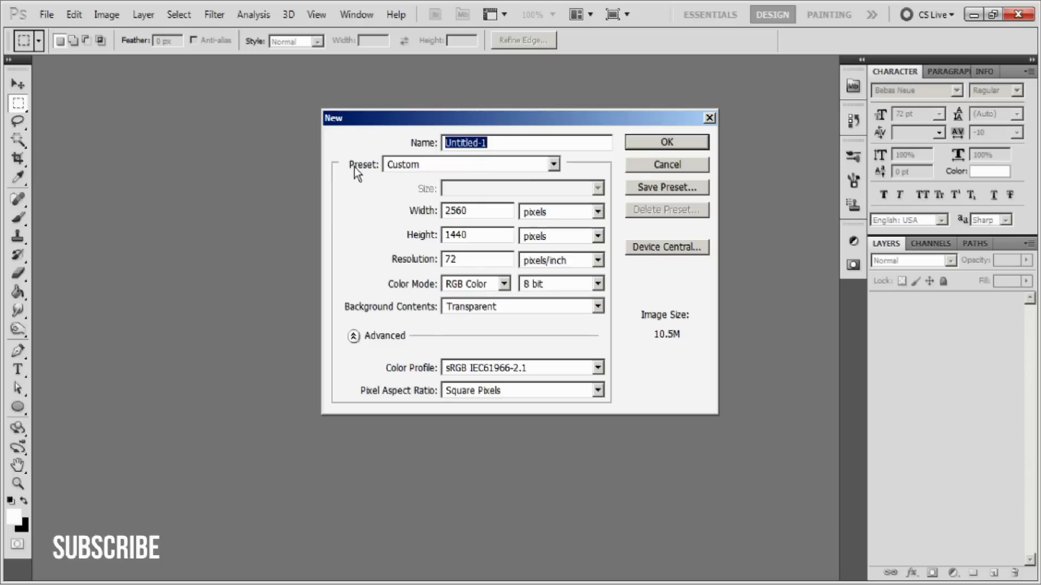
type("ChannelArt")
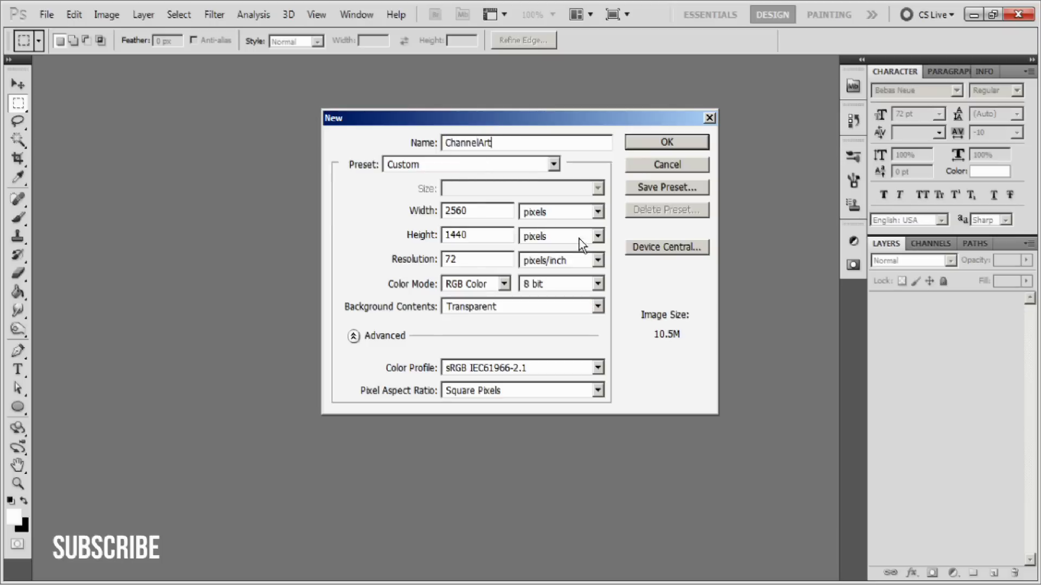
left_click(670, 146)
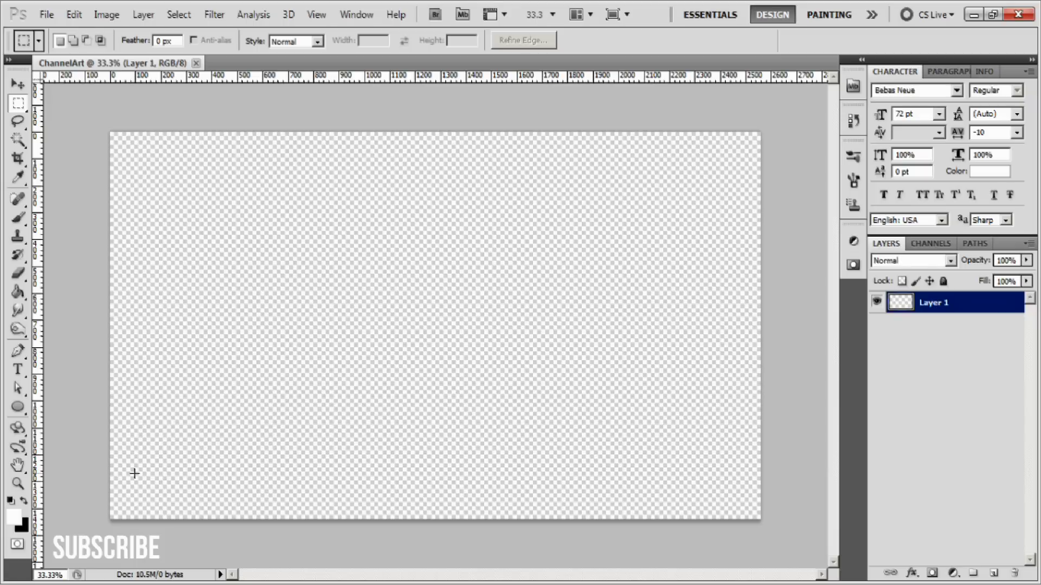
Step: Reselect the Rectangular Marquee tool and show the Info panel readouts
left_click(18, 121)
left_click(18, 103)
left_click(979, 71)
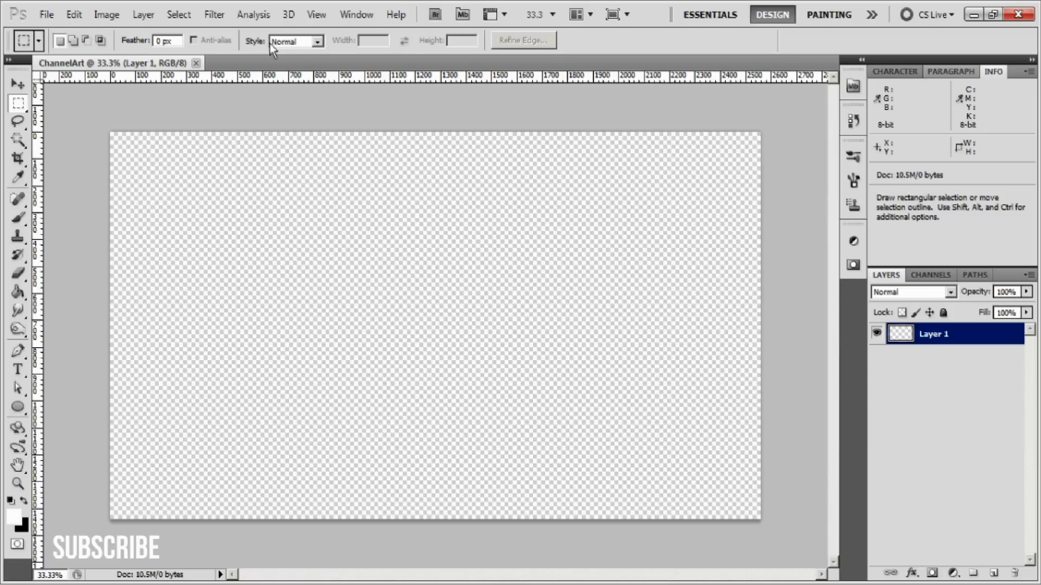
Step: Browse Edit > Preferences > Units & Rulers, then dismiss the menu without changes
left_click(84, 15)
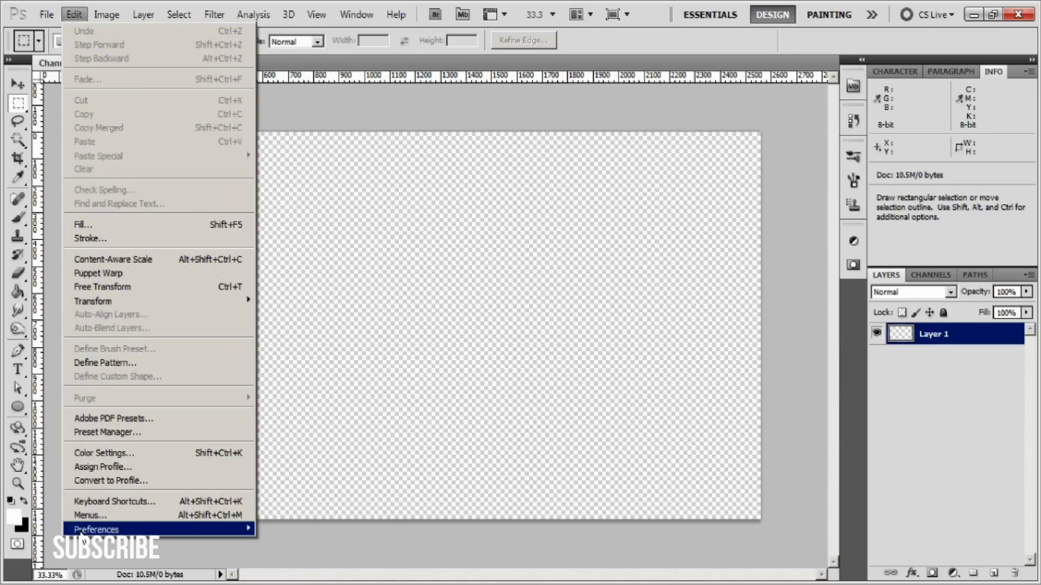
mouse_move(82, 536)
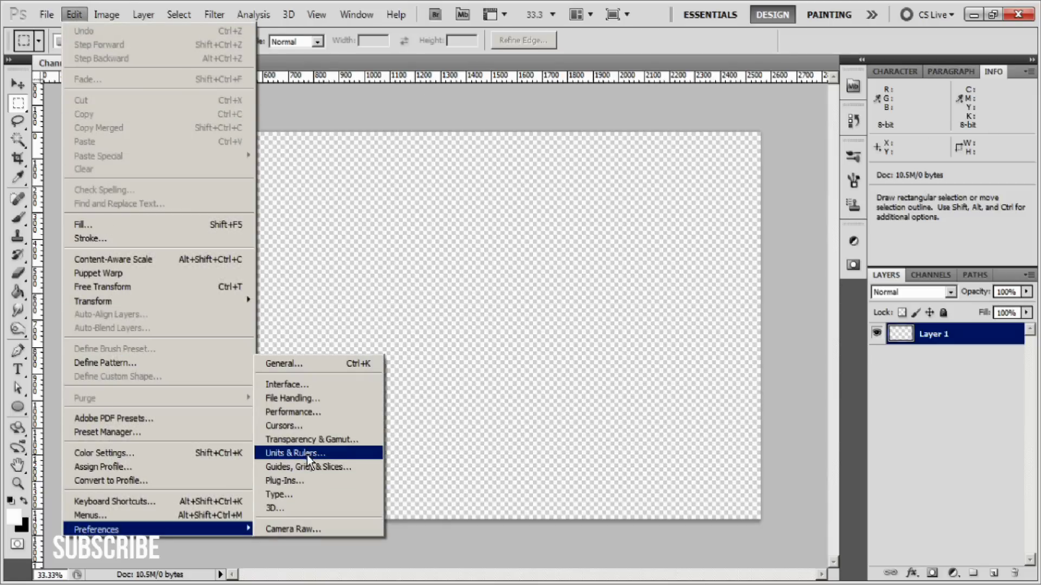
left_click(659, 317)
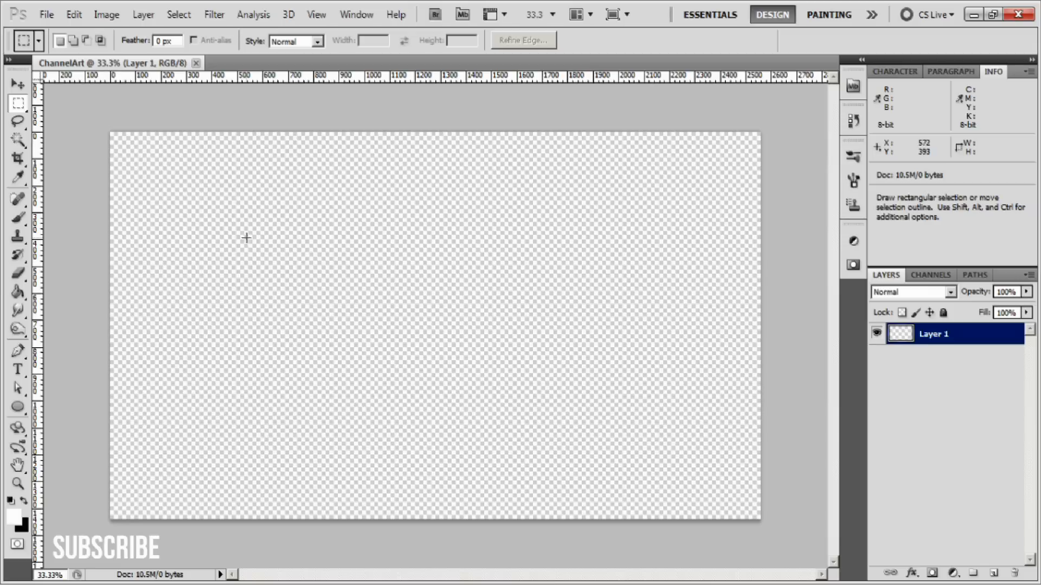
Step: Marquee a 2560×426 px band from the canvas's left edge to its right edge
left_click_drag(241, 238, 773, 324)
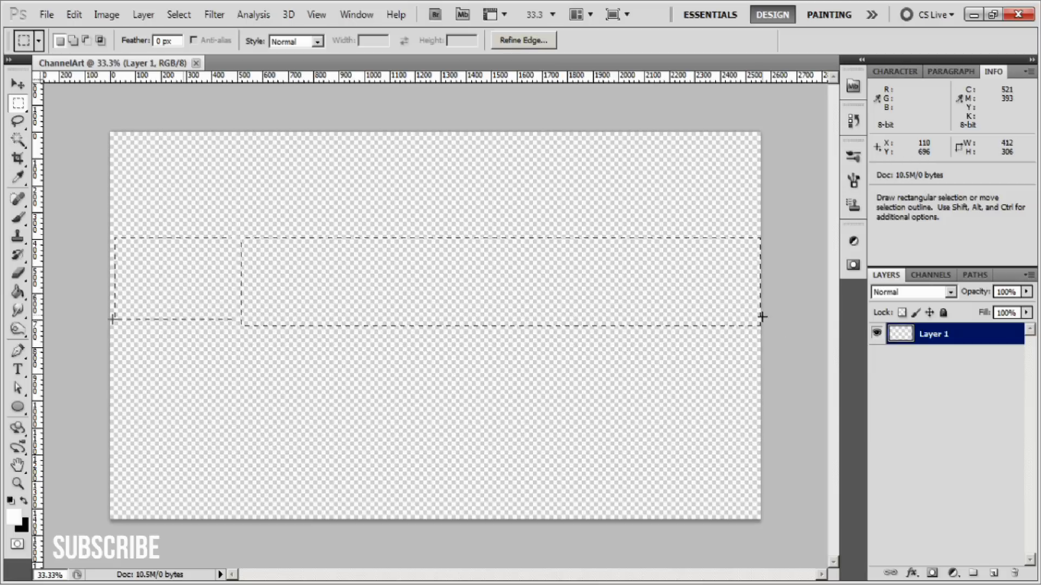
left_click(667, 275)
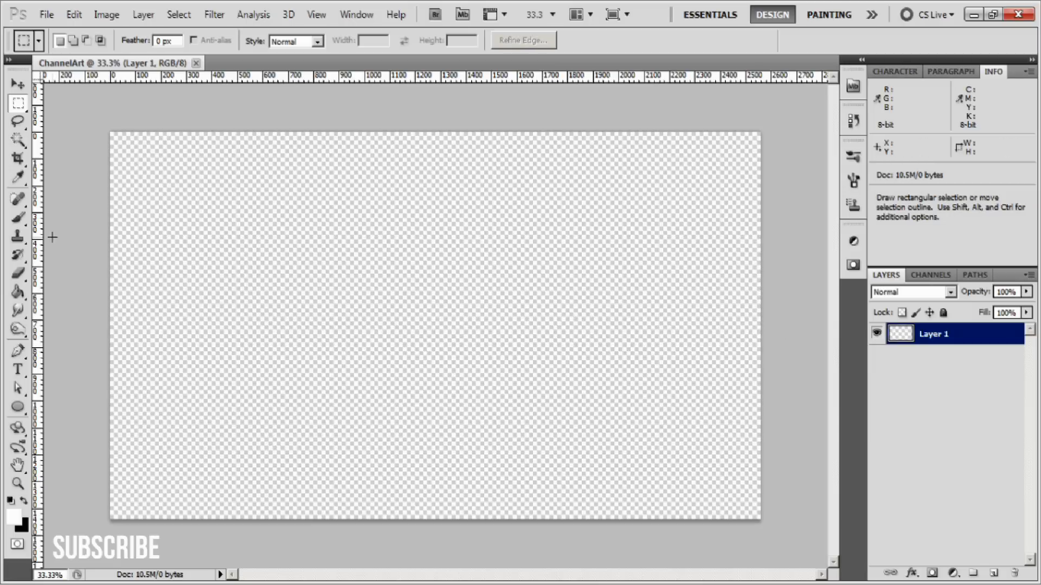
left_click_drag(80, 232, 279, 395)
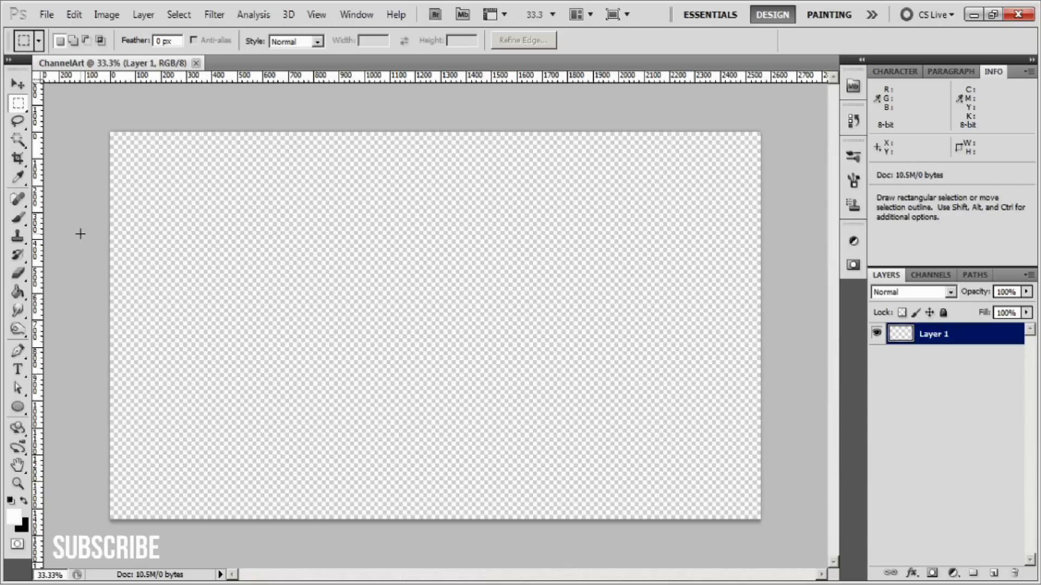
left_click_drag(80, 233, 765, 345)
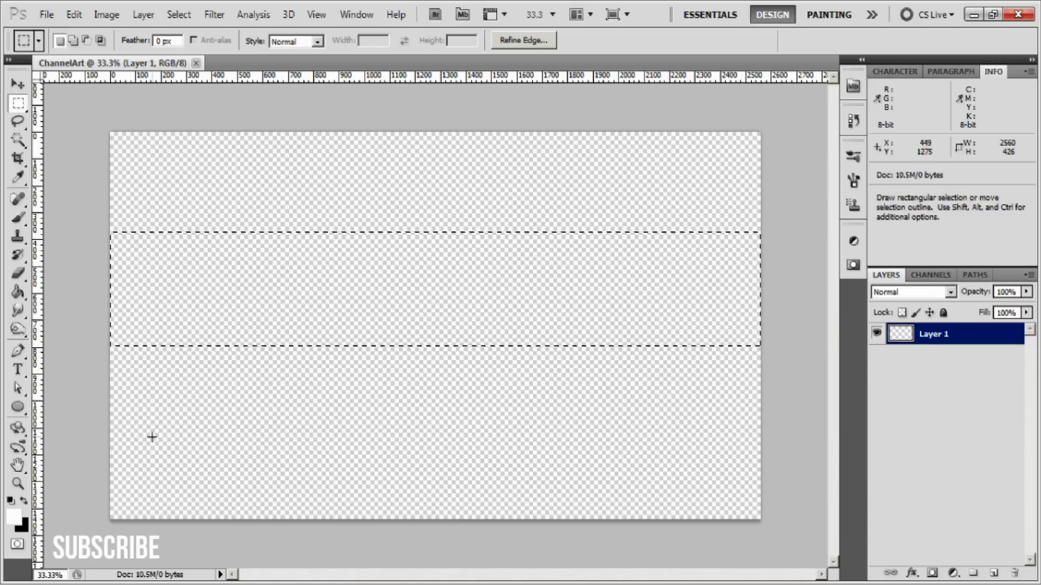
Step: Fill the selected band with solid black and deselect it
left_click(26, 298)
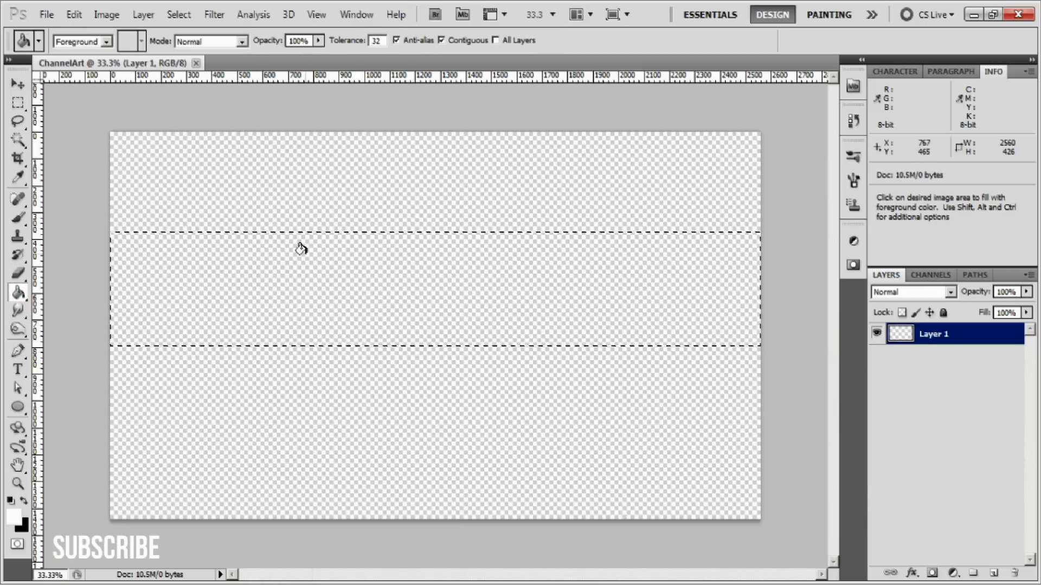
left_click(25, 501)
key("alt+BackSpace")
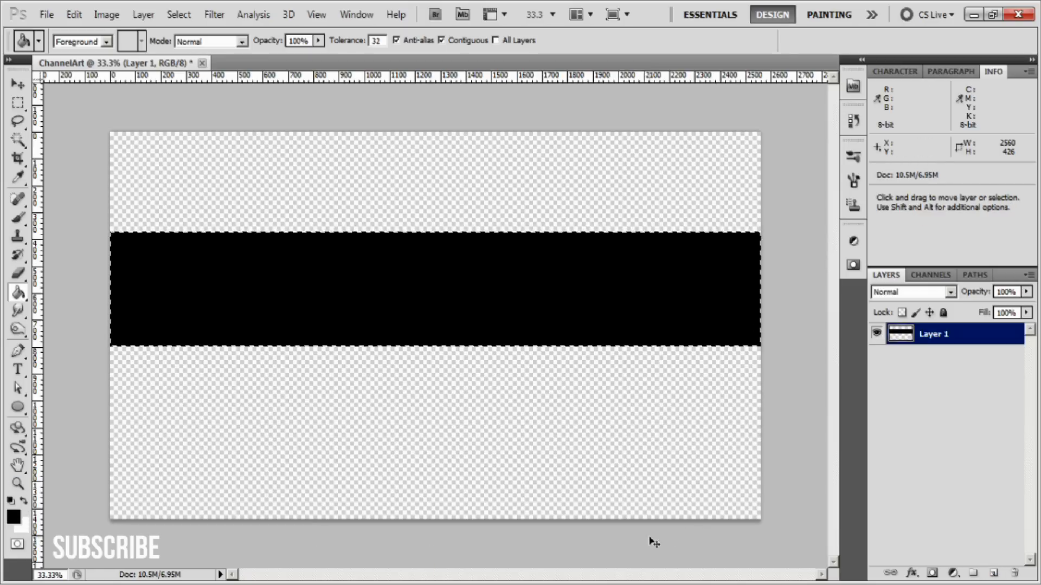
key("ctrl+d")
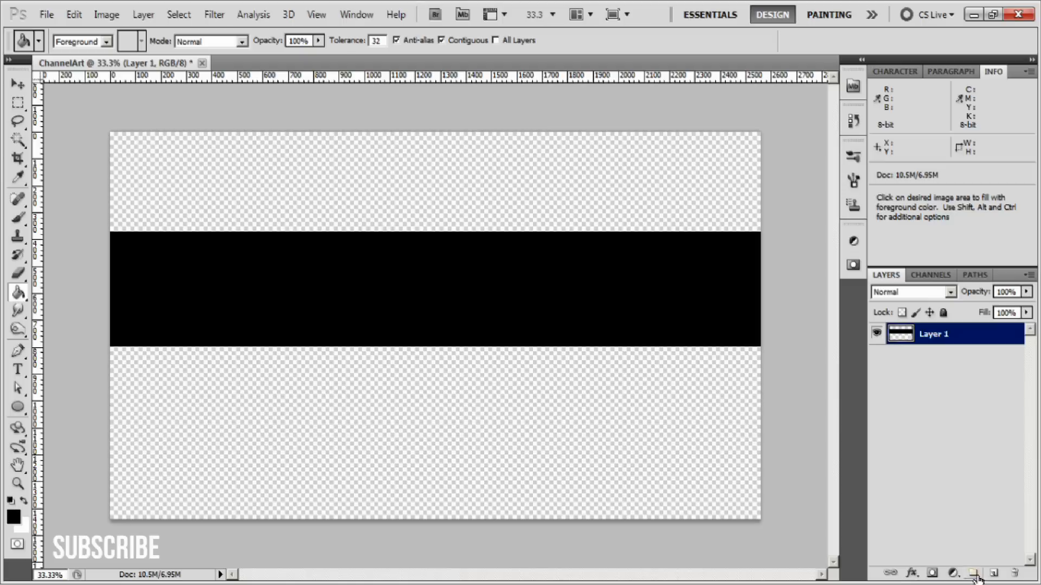
Step: Add an empty Layer 2, then make Layer 1 active and select the whole canvas
left_click(993, 573)
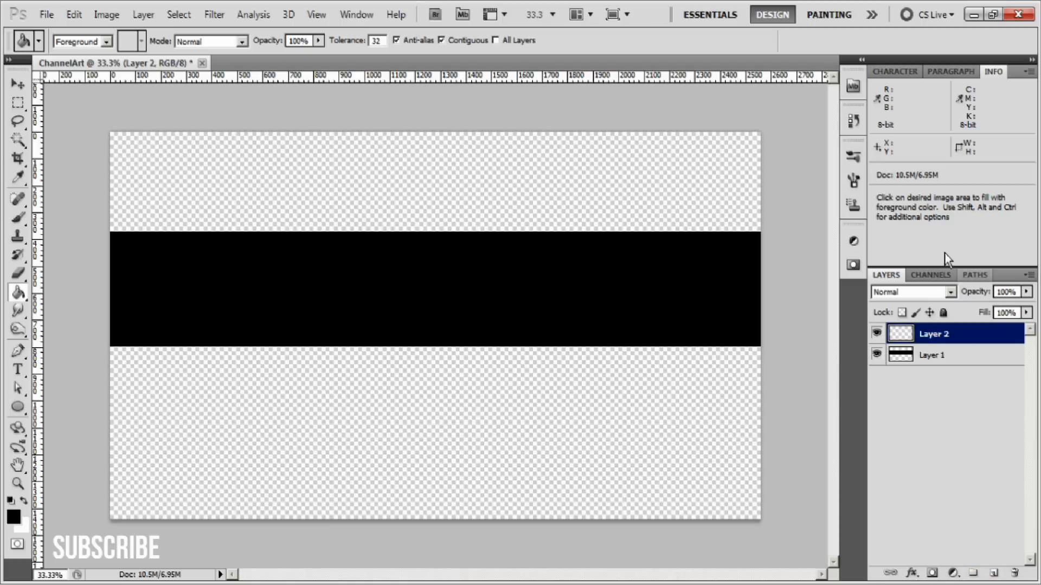
left_click(943, 358)
left_click(952, 341)
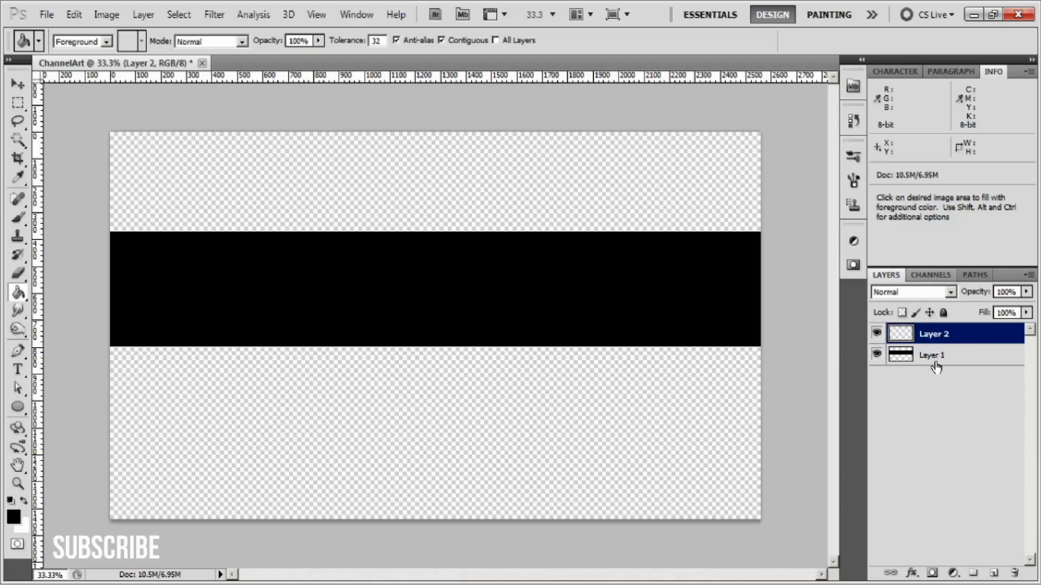
left_click(932, 360)
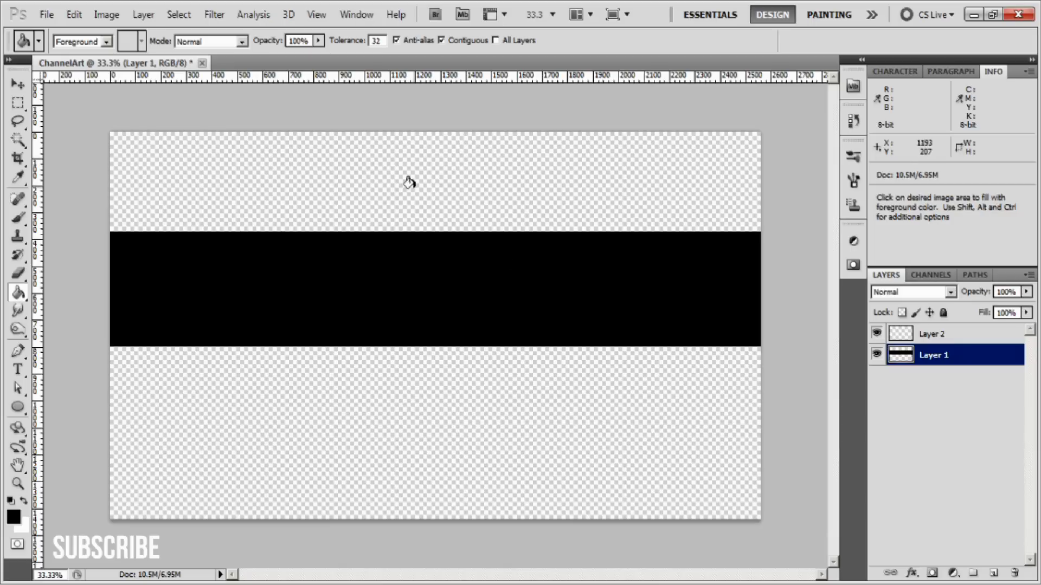
key("ctrl+a")
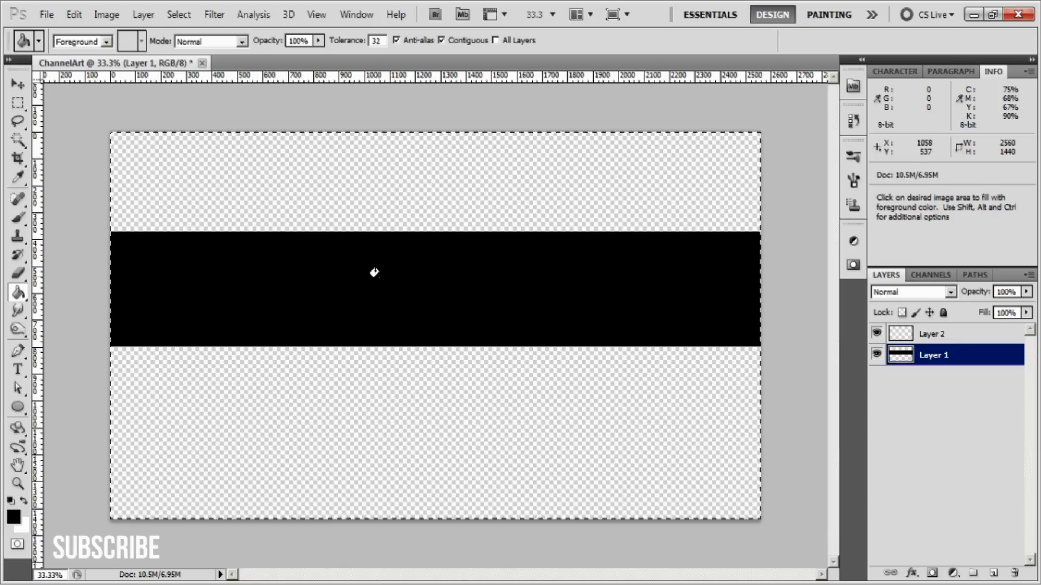
Step: Centre the black band vertically on the canvas with the Move tool and deselect
left_click(18, 87)
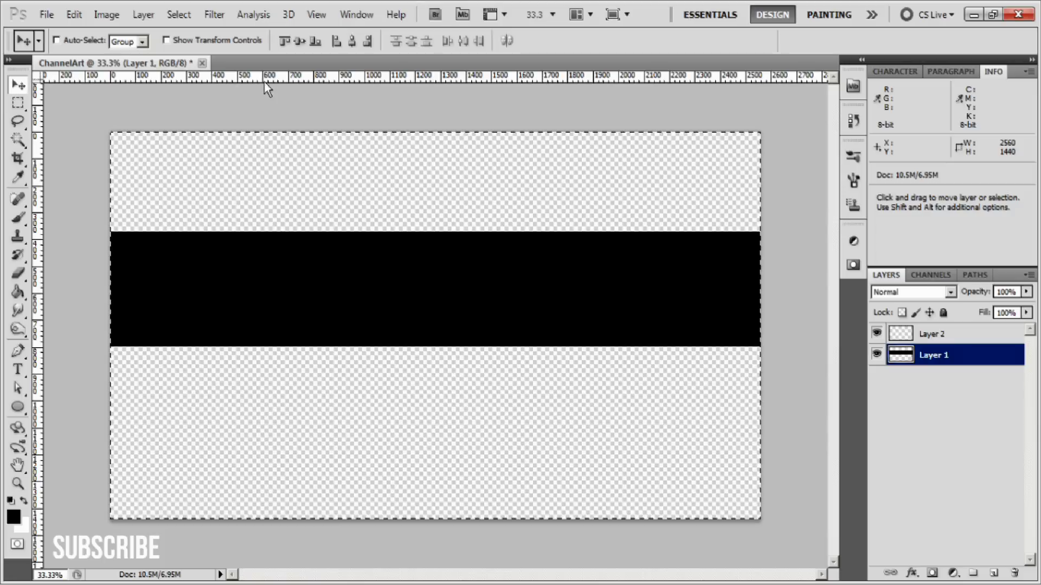
left_click(299, 41)
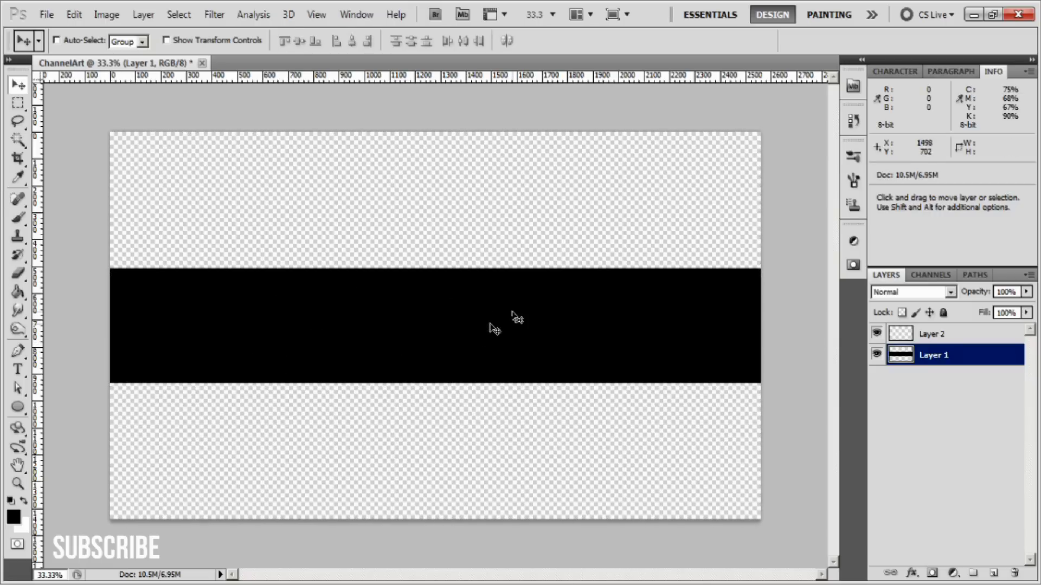
key("ctrl+d")
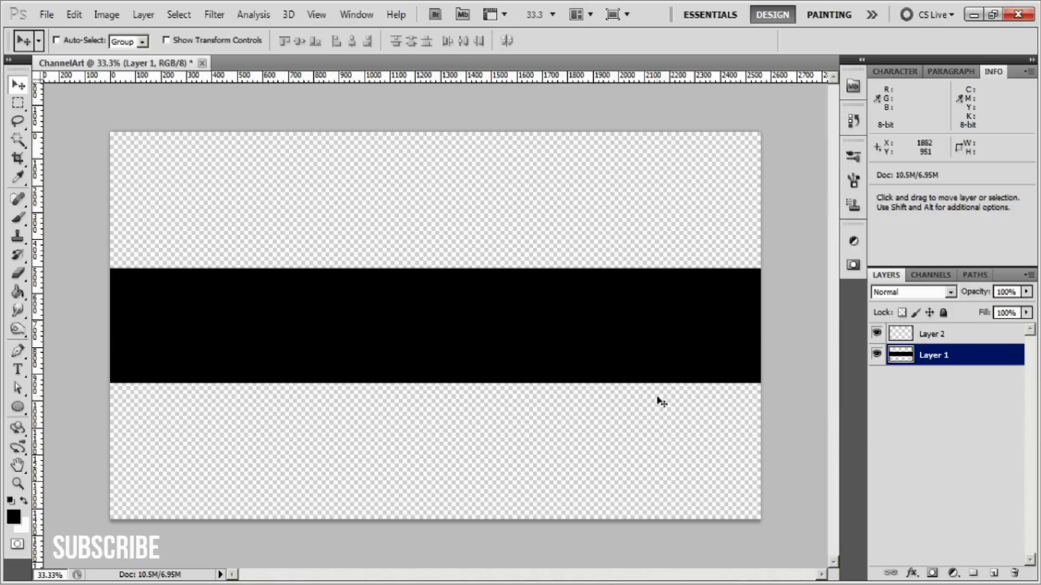
Step: Move empty Layer 2 beneath Layer 1 in the Layers panel
left_click(954, 334)
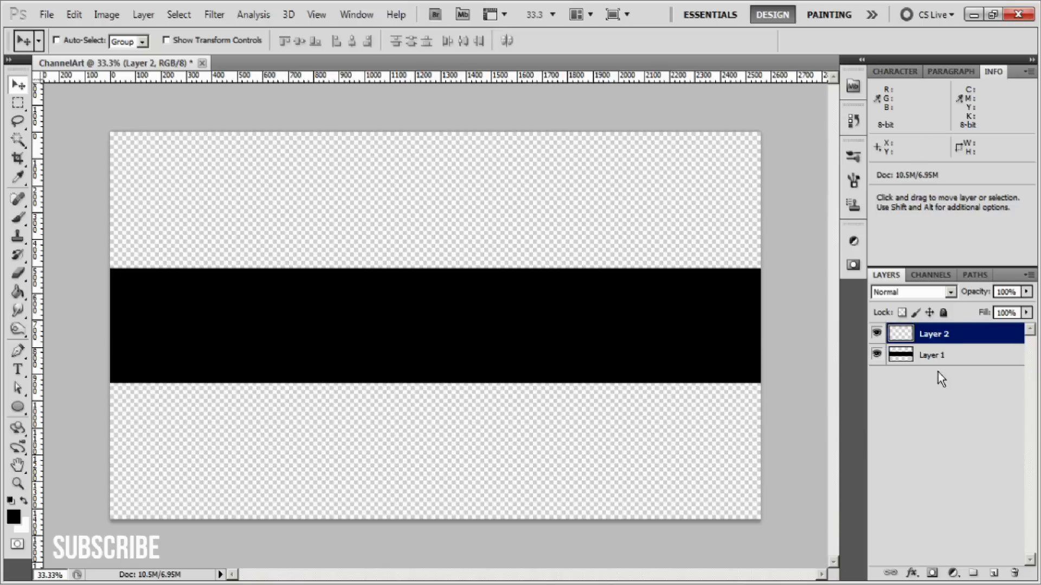
left_click(941, 357)
left_click_drag(943, 334, 943, 369)
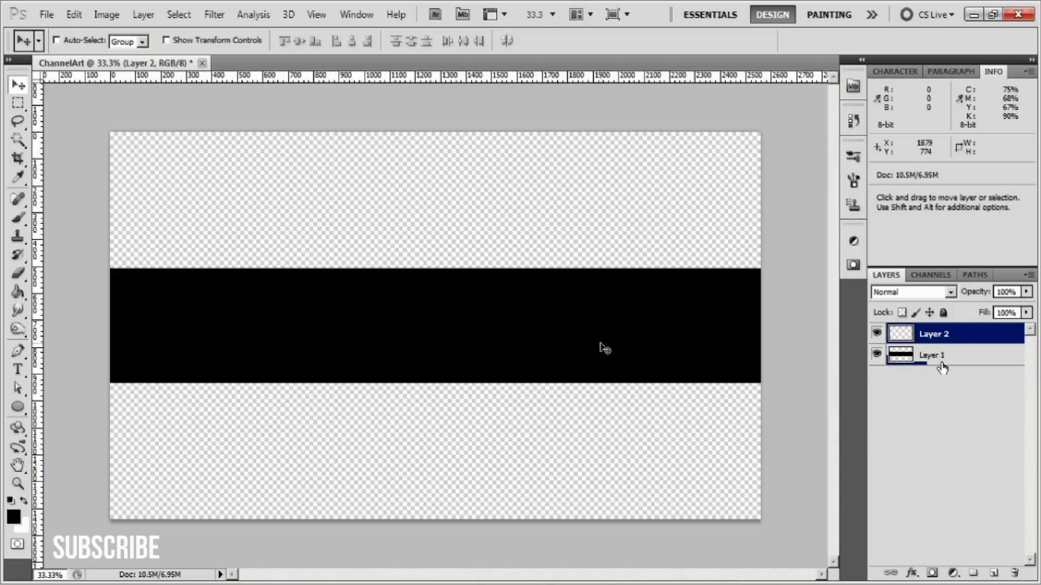
key("alt+bracketleft")
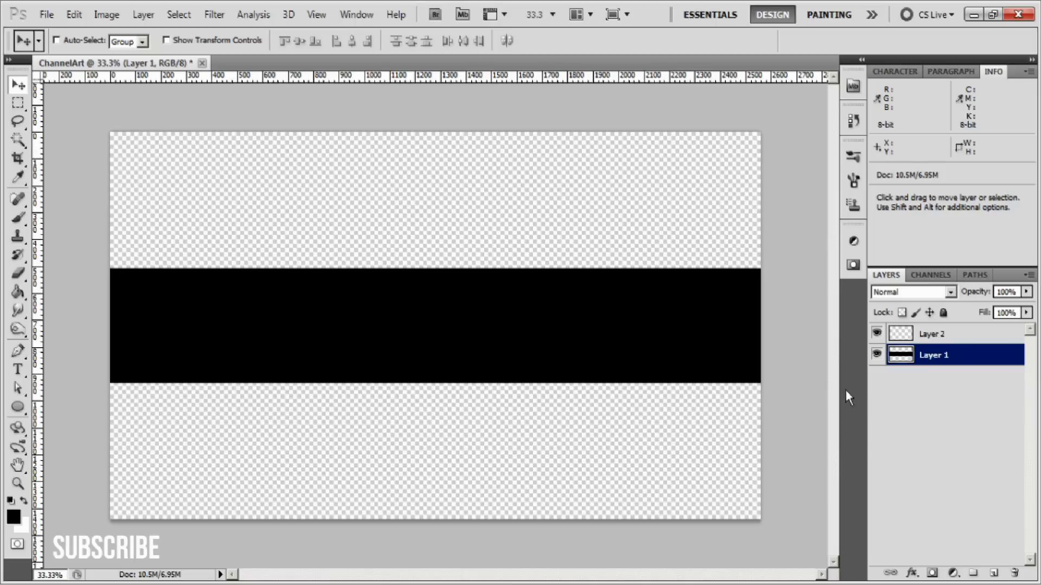
left_click(953, 340)
left_click(952, 361)
left_click(953, 341)
left_click(952, 359)
left_click(948, 340)
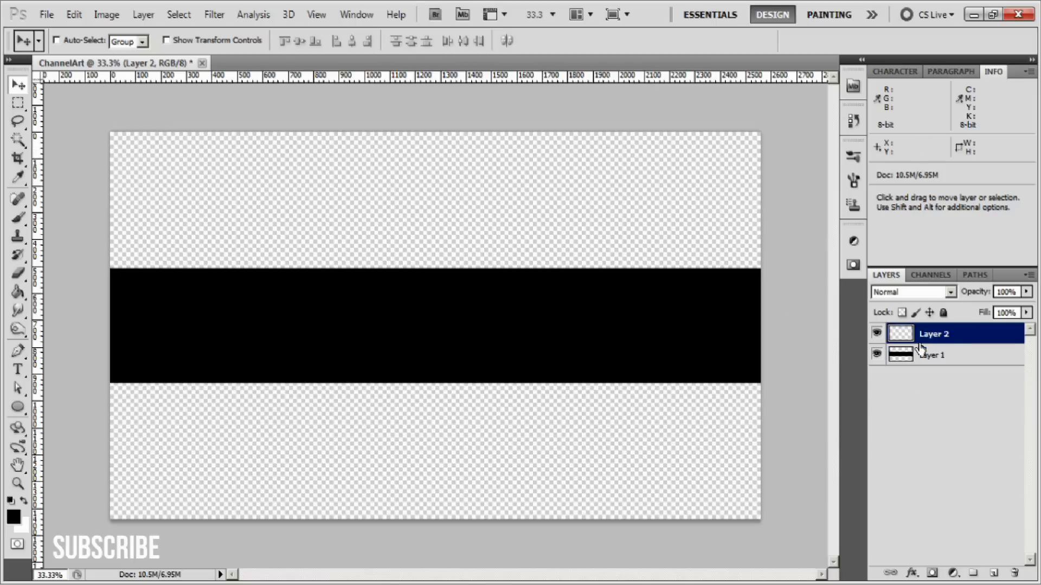
left_click(944, 362)
left_click_drag(968, 340, 981, 380)
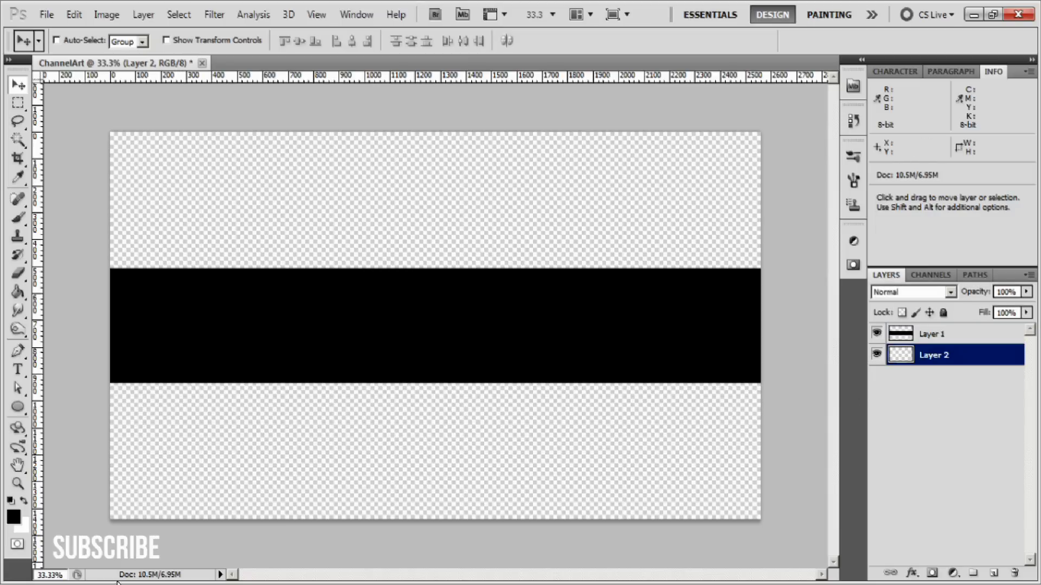
Step: Place '2560 x 1440 [16x9].jpg' from the Pictures library as the purple background layer
left_click(70, 565)
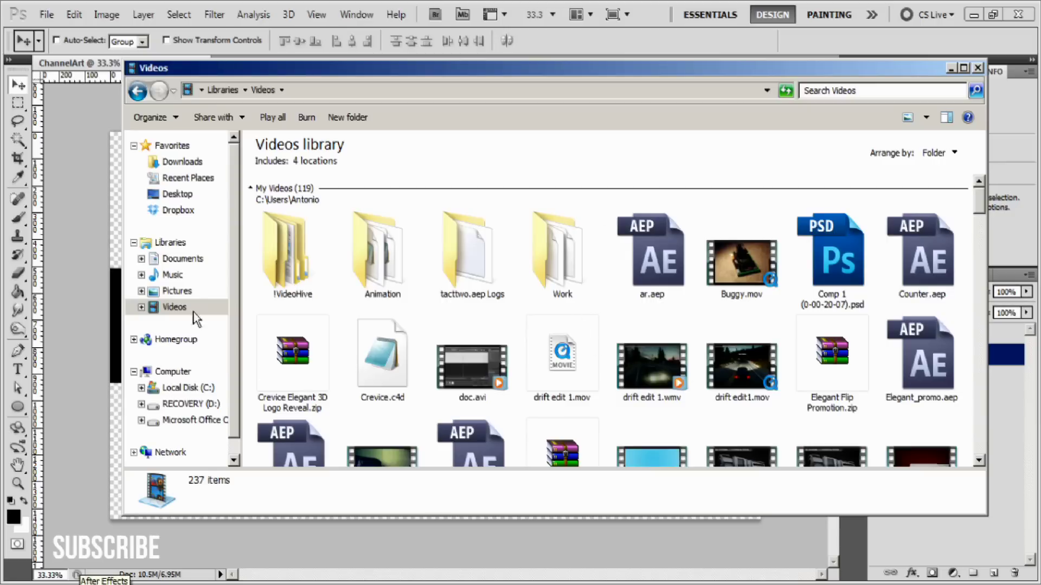
left_click(177, 291)
left_click(562, 358)
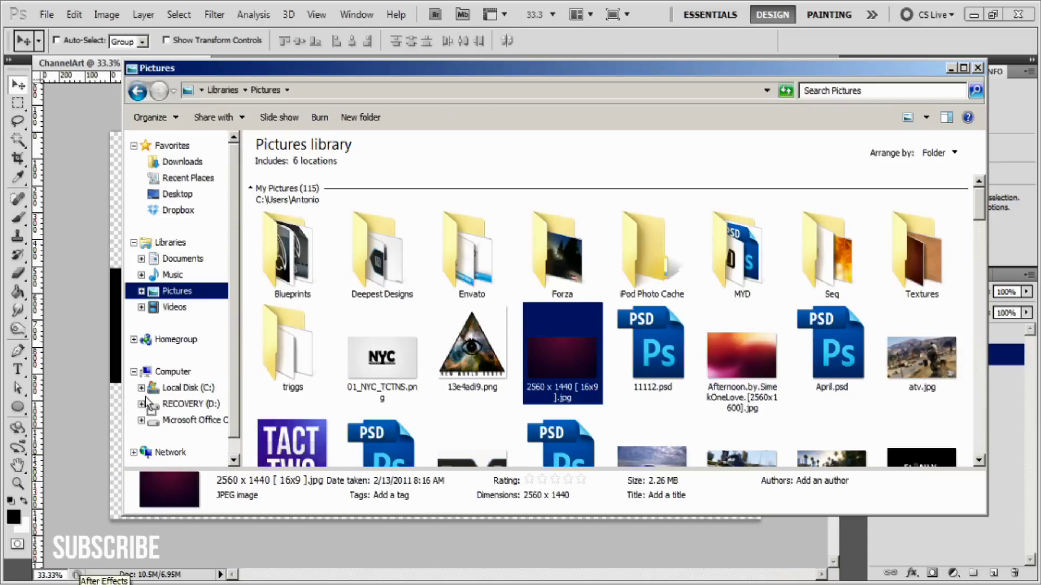
left_click(83, 412)
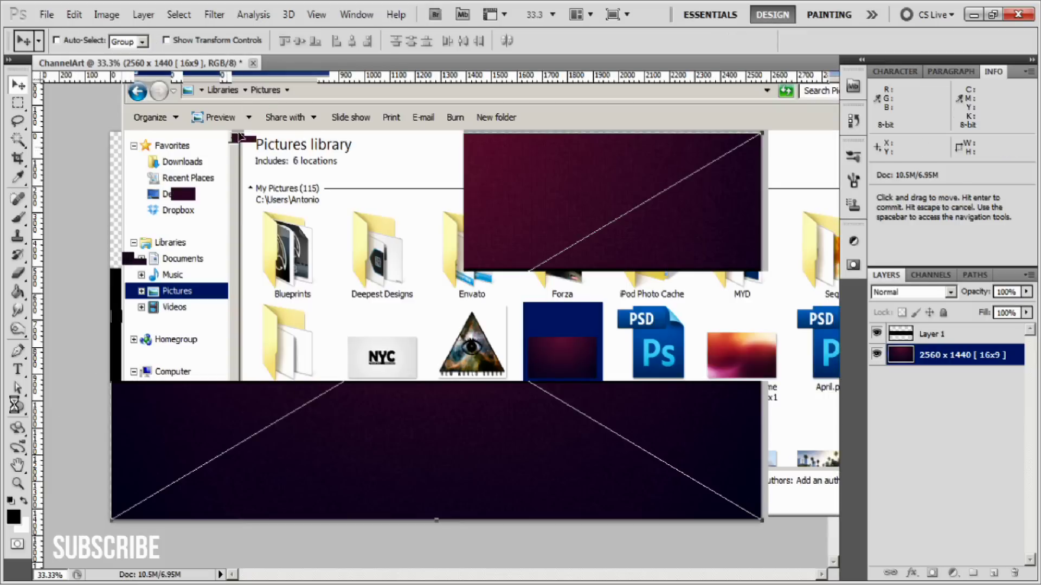
left_click(18, 84)
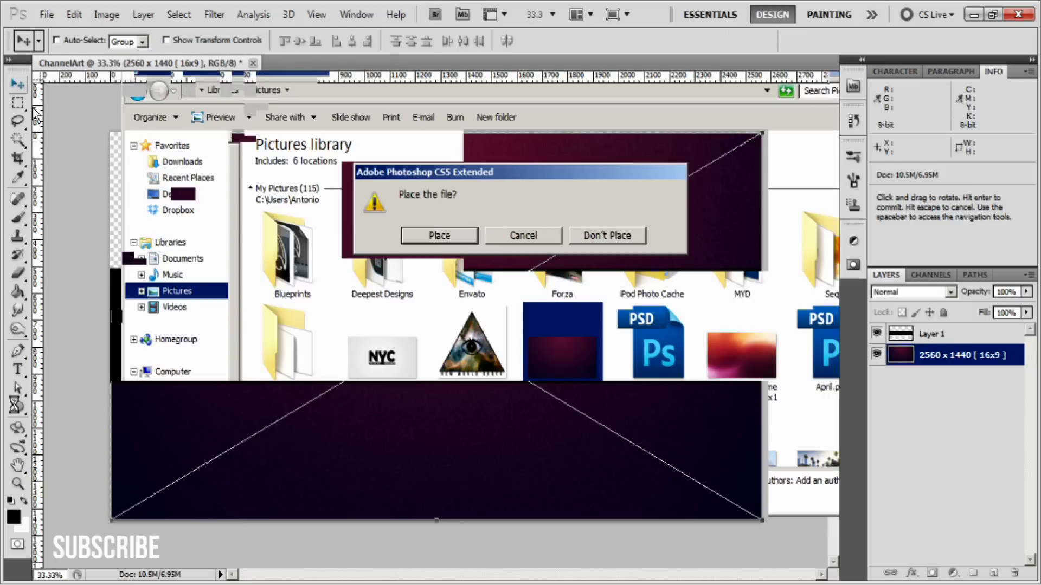
left_click(439, 236)
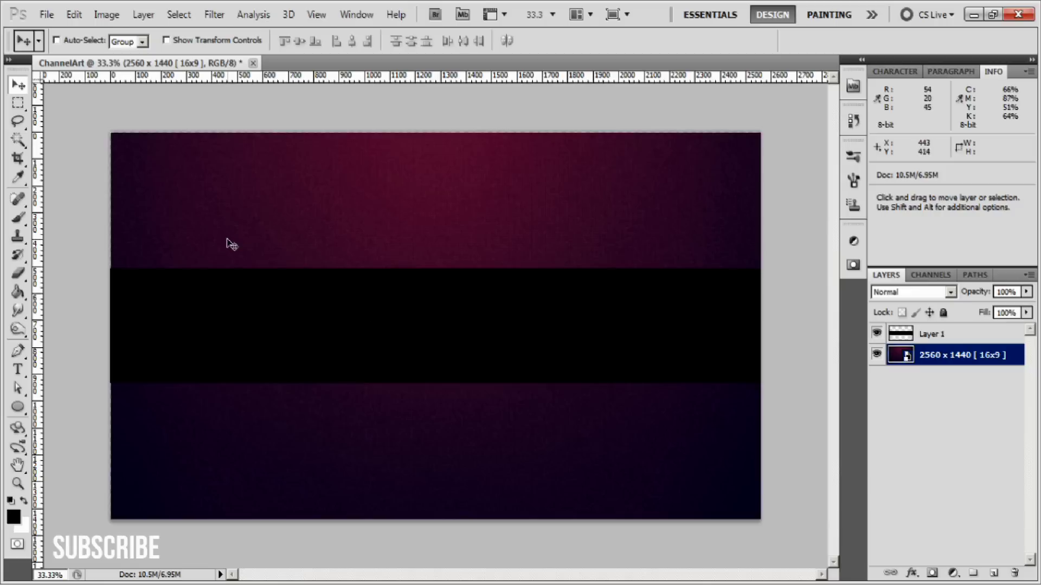
Step: Set the black band Layer 1 to 16% opacity so the purple shows through
key("ctrl+a")
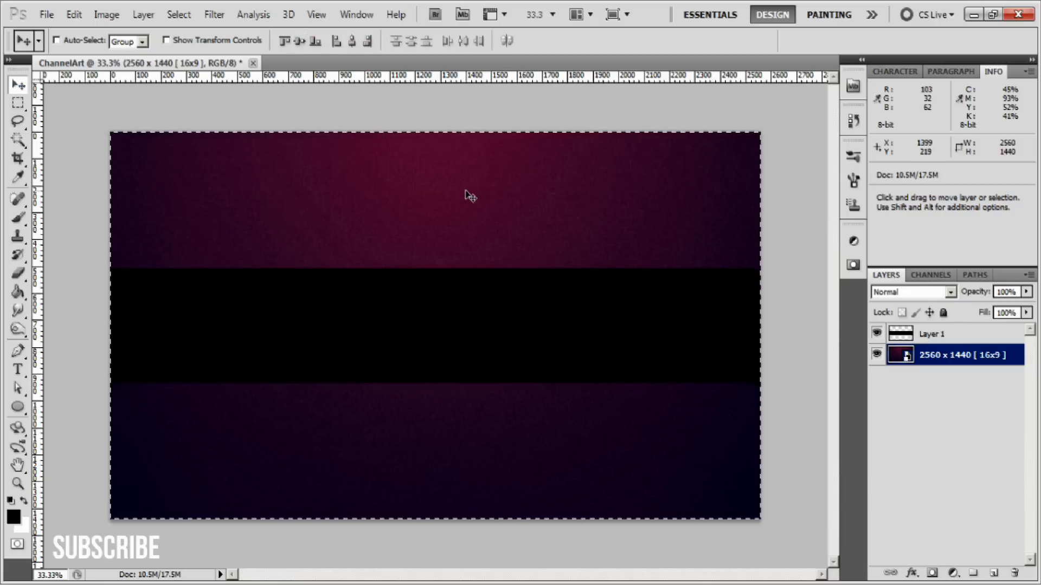
key("ctrl+d")
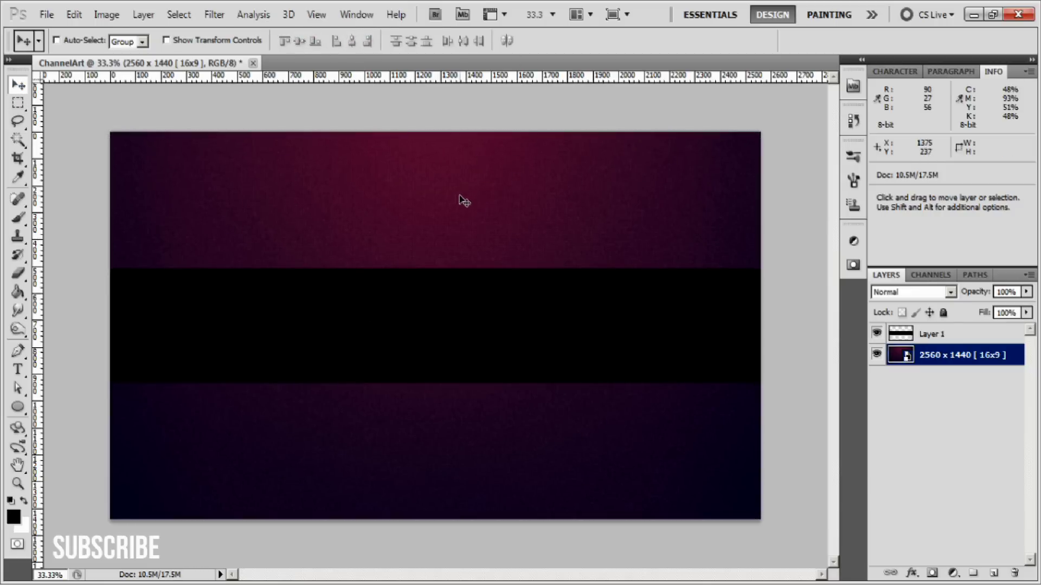
left_click(964, 341)
left_click(958, 355)
left_click(954, 336)
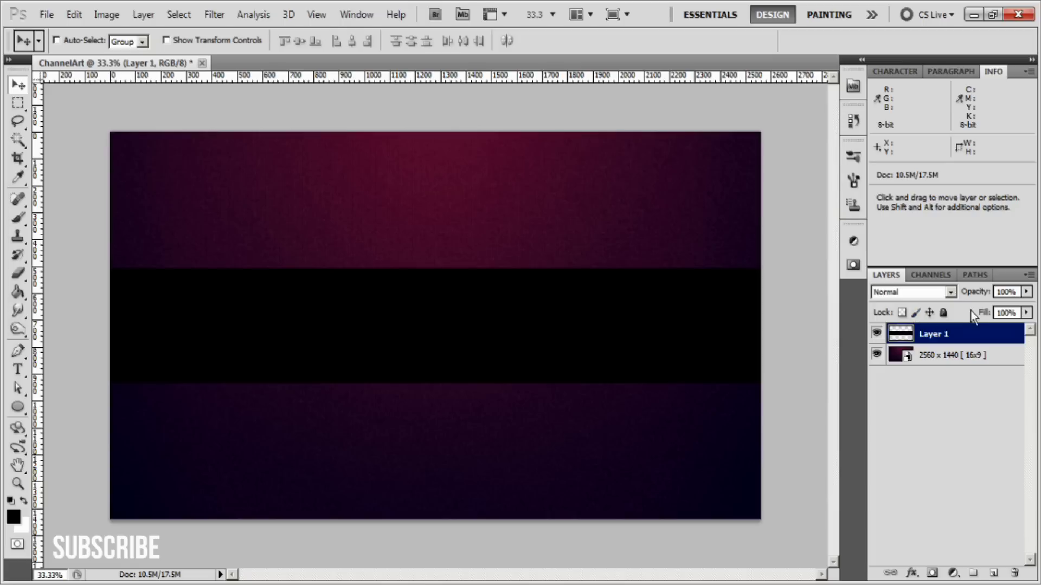
left_click(1027, 293)
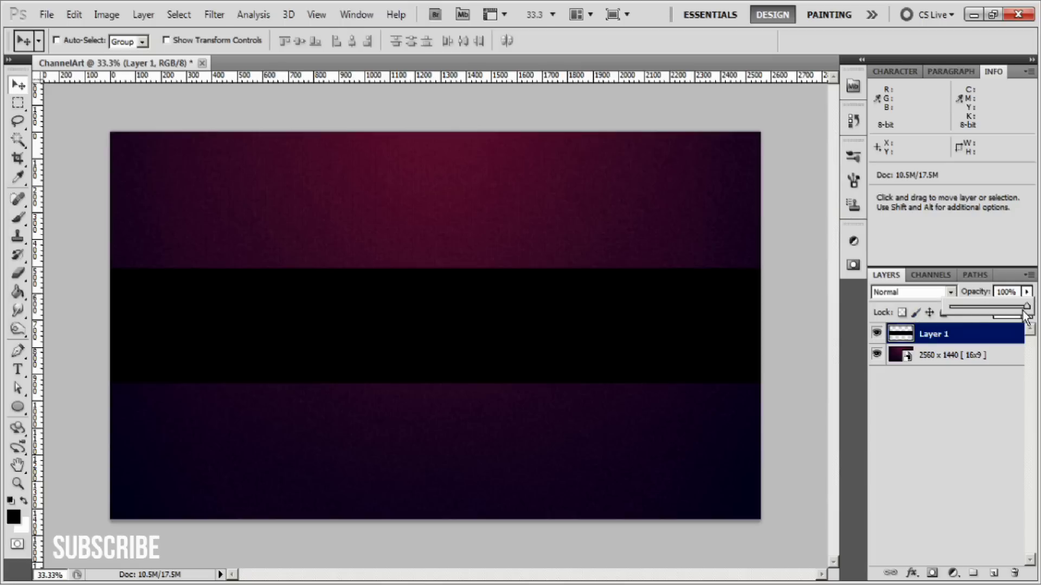
left_click_drag(963, 315, 1027, 317)
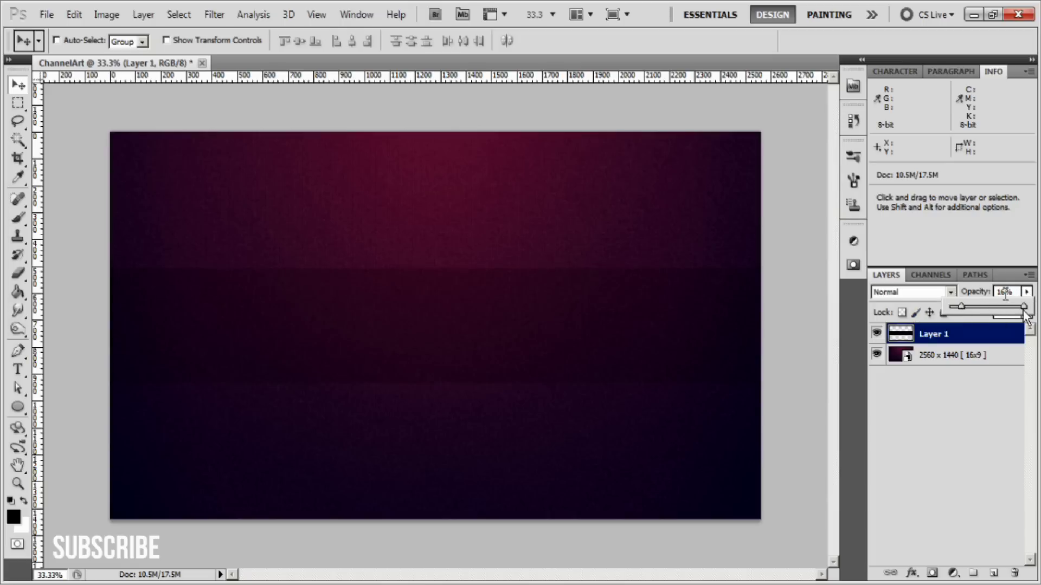
left_click(948, 354)
left_click(953, 337)
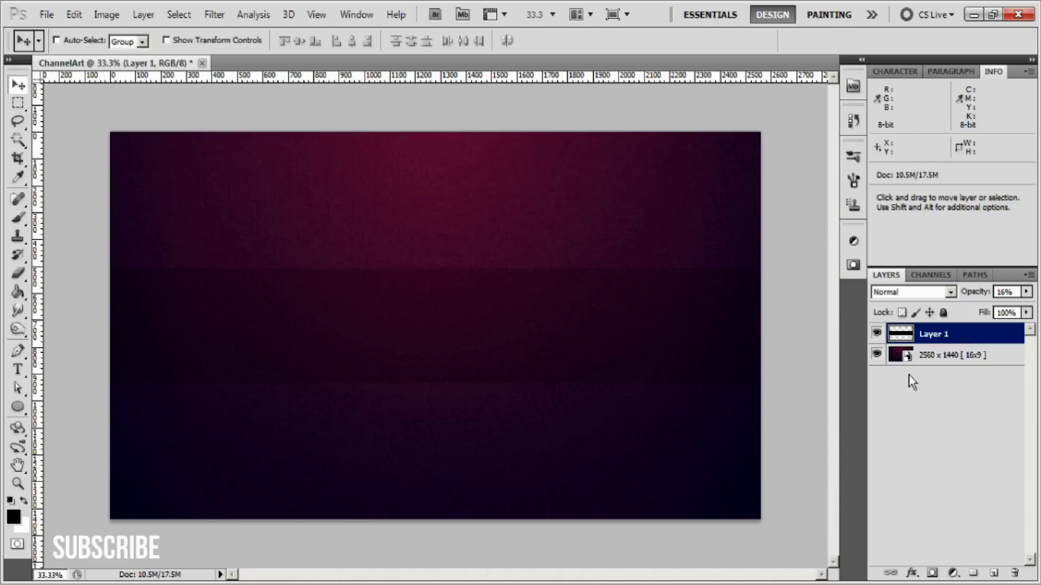
left_click(960, 358)
left_click(976, 339)
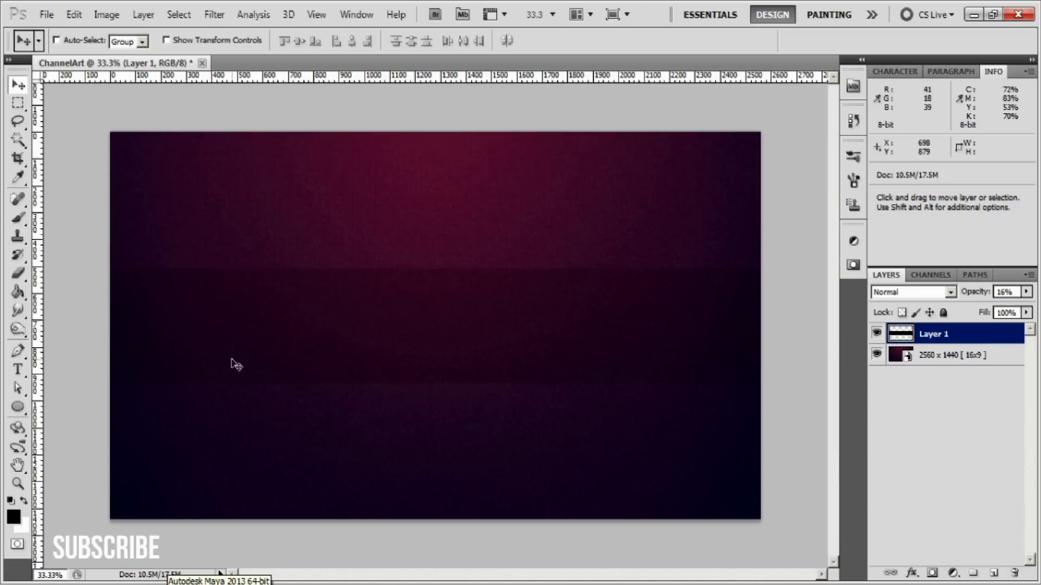
left_click(20, 370)
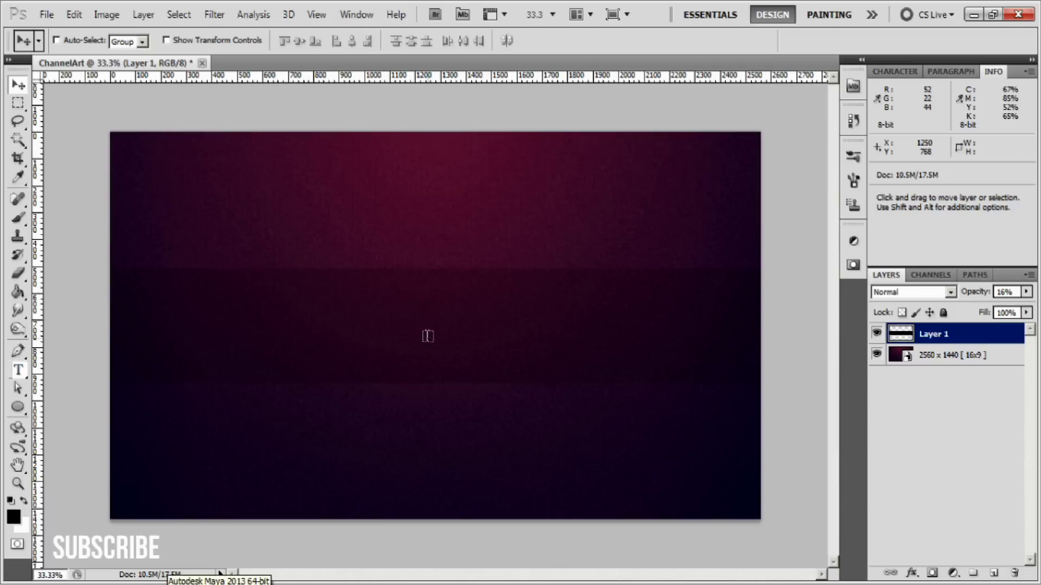
Step: Add a black Bebas Neue 72 pt 'TACT TWO' text layer at the canvas centre
left_click(428, 334)
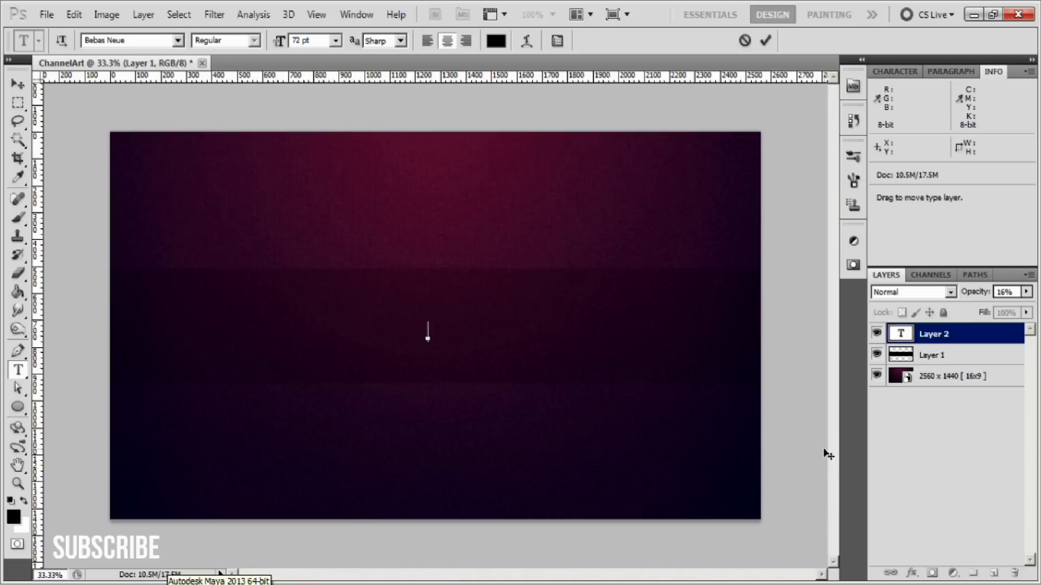
type("TNT TWO")
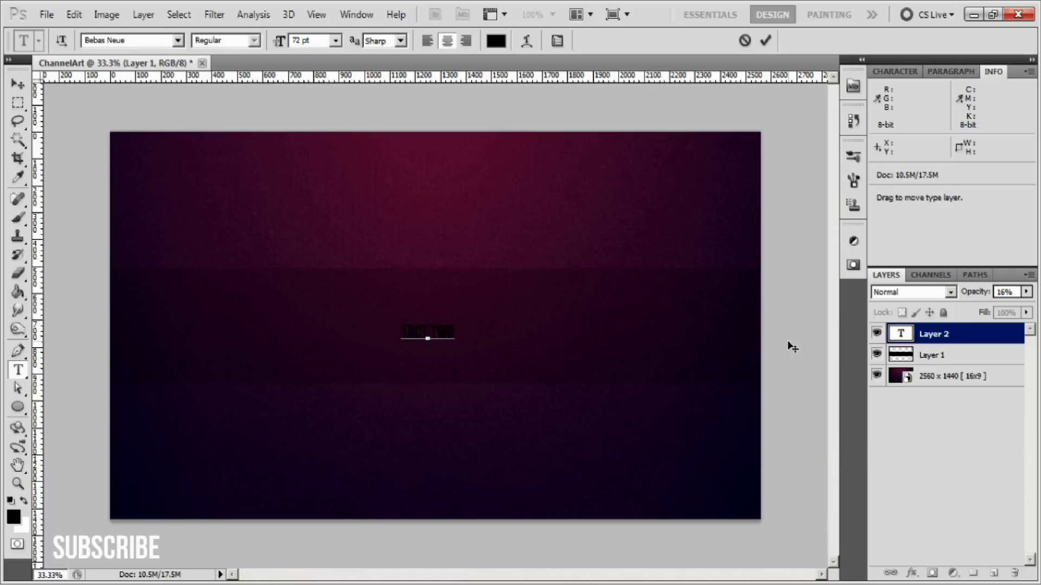
left_click(18, 84)
left_click(893, 71)
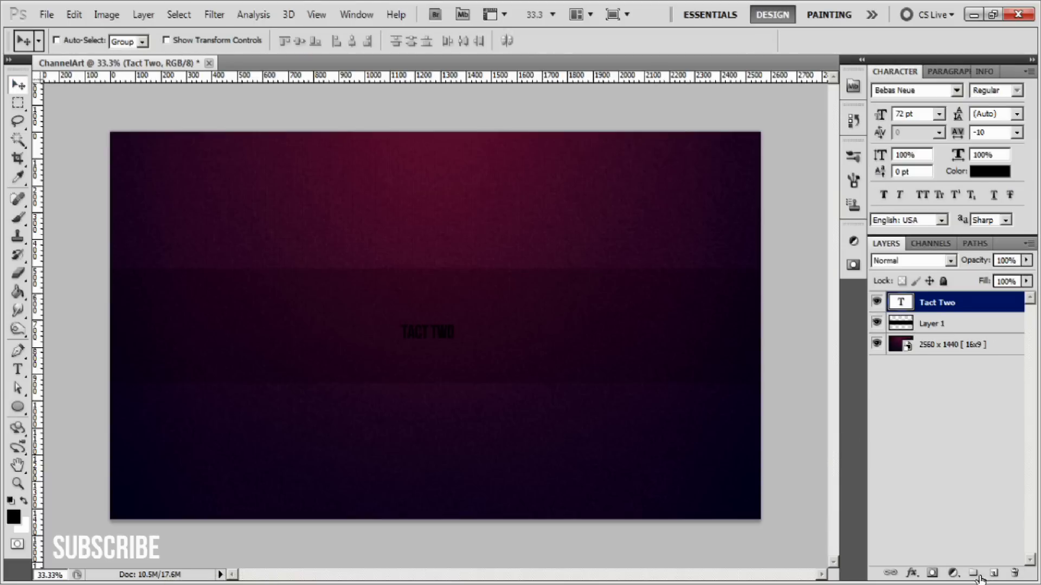
Step: Set the TACT TWO text size to 300 pt
left_click(939, 115)
left_click(931, 118)
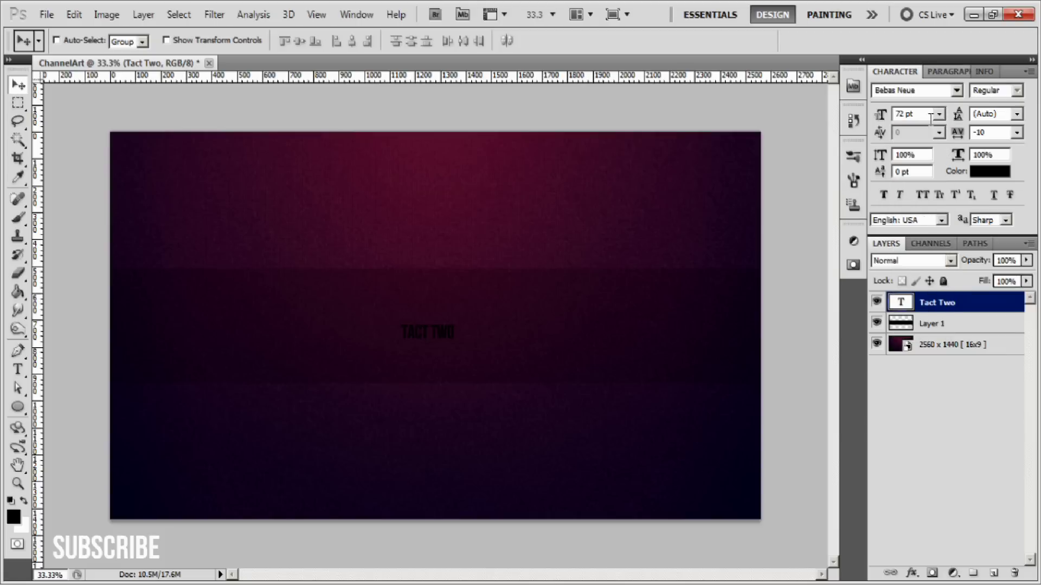
left_click(928, 115)
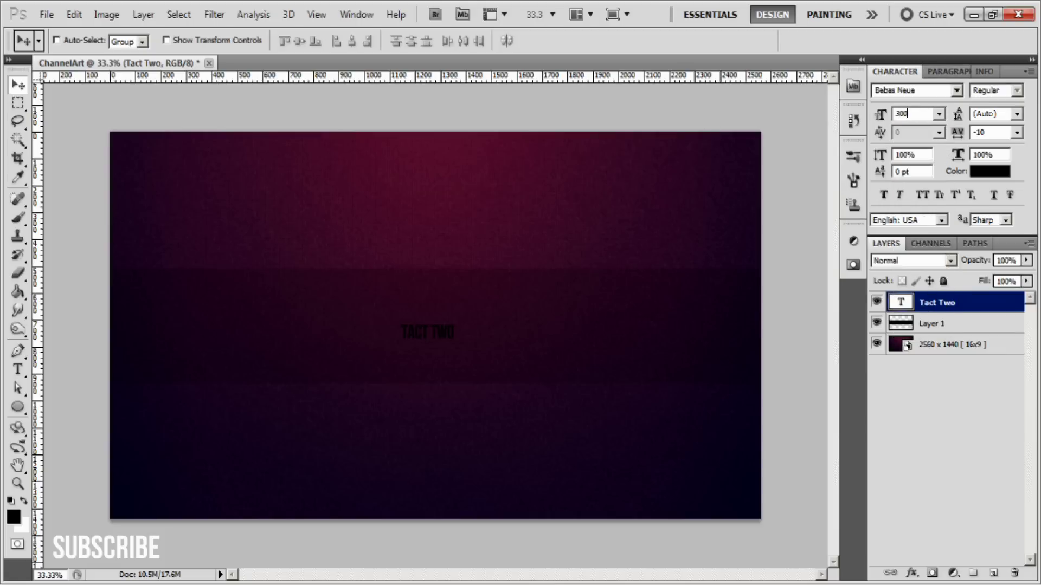
type("300")
key("Return")
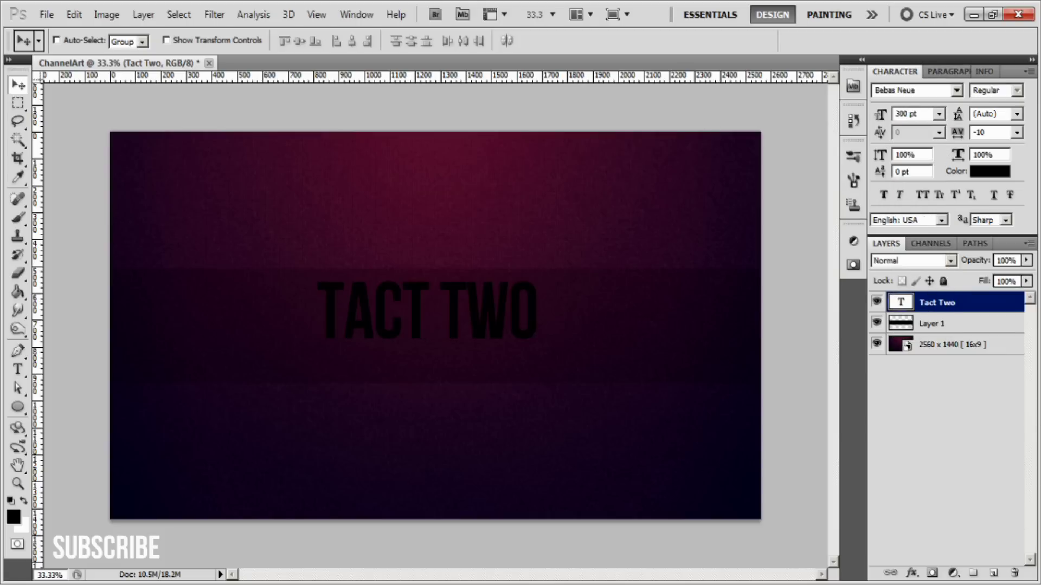
Step: Centre TACT TWO horizontally and vertically on the canvas, then deselect
key("ctrl+a")
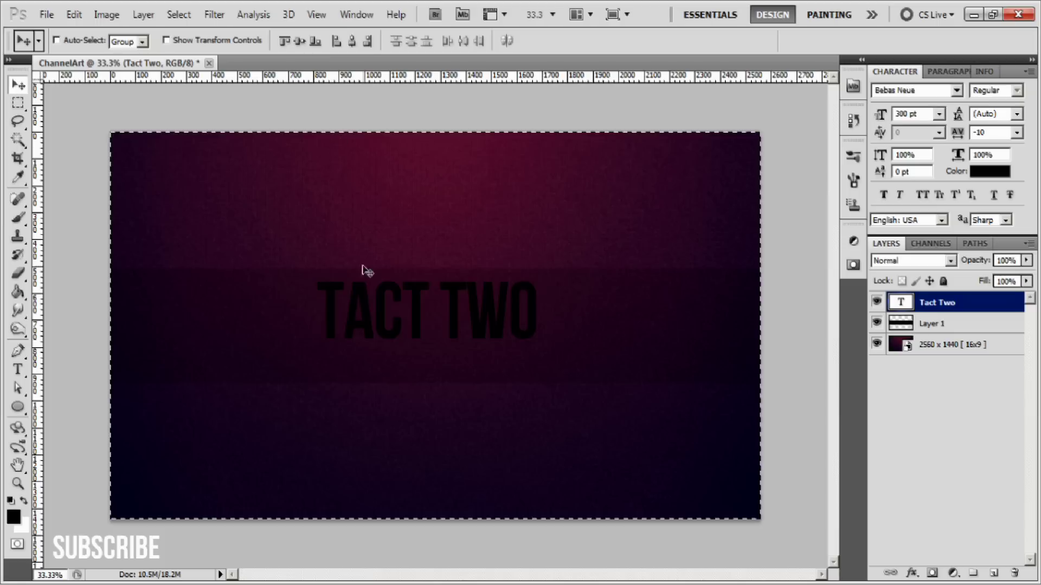
left_click(350, 41)
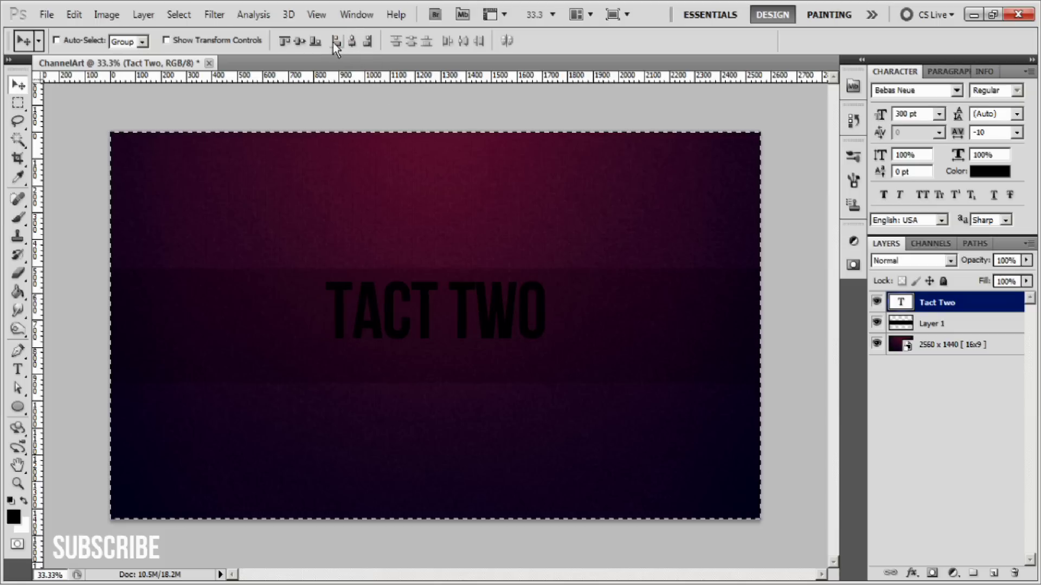
left_click(299, 41)
key("ctrl+d")
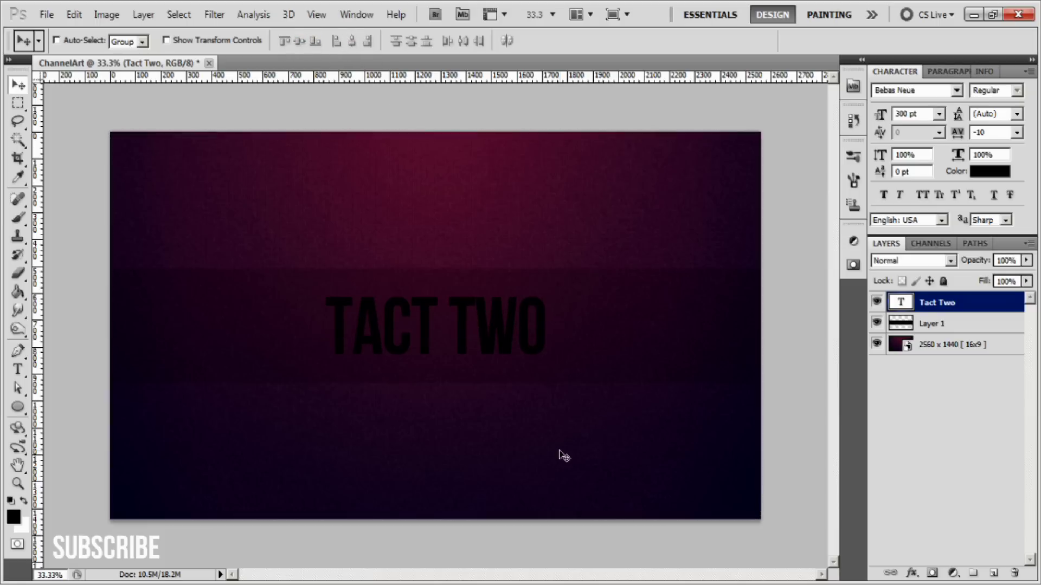
Step: Change the TACT TWO text colour to light grey e1e1e1
left_click(930, 323)
left_click(939, 303)
left_click(983, 172)
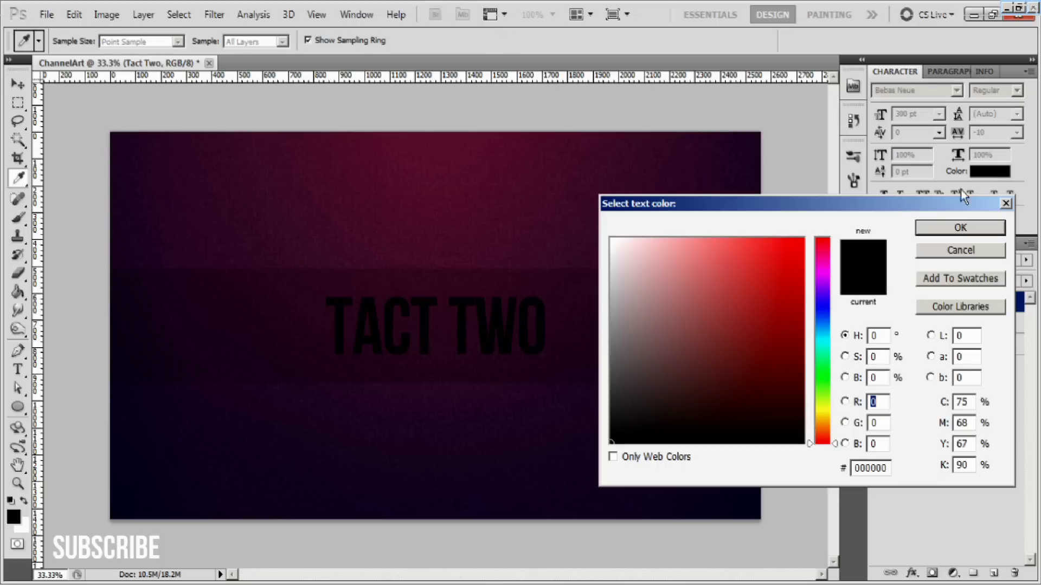
mouse_move(704, 290)
left_mouse_down()
mouse_move(585, 288)
mouse_move(578, 278)
mouse_move(622, 258)
mouse_move(611, 280)
left_mouse_up()
left_click(948, 230)
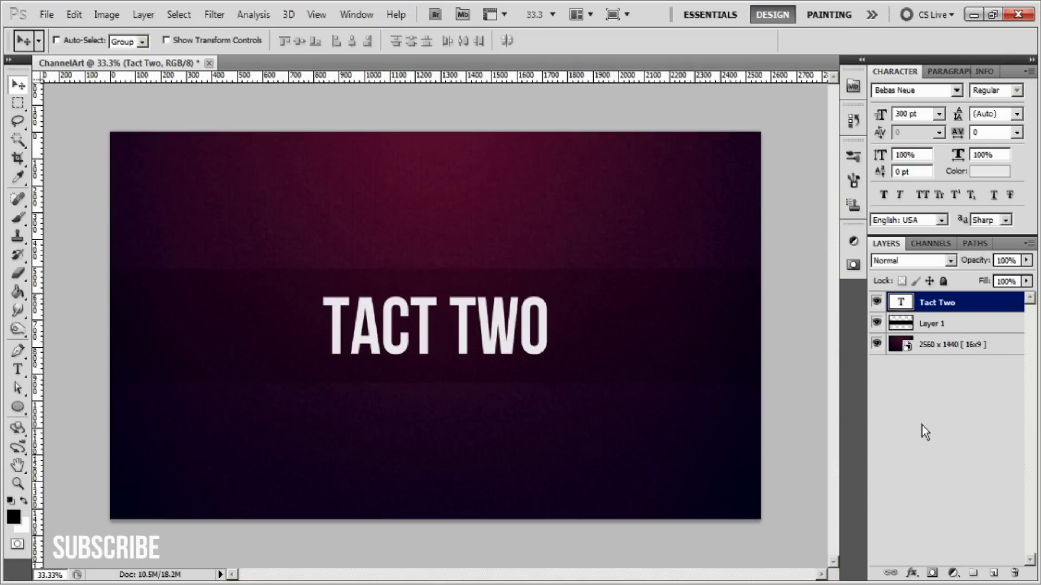
Step: Add a new layer above the TACT TWO text and fill it white with the Paint Bucket
left_click(994, 573)
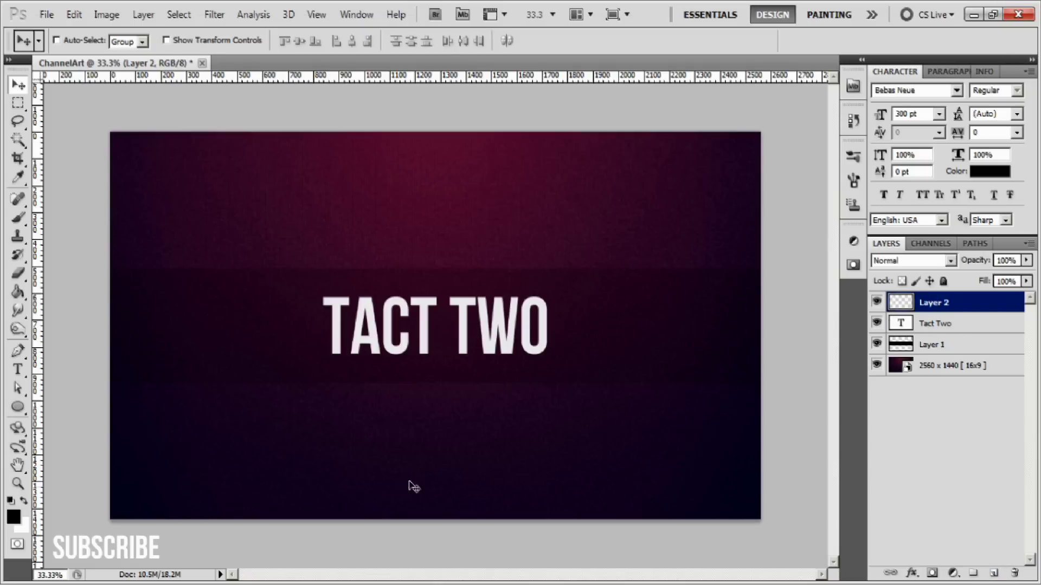
left_click(25, 501)
left_click(18, 293)
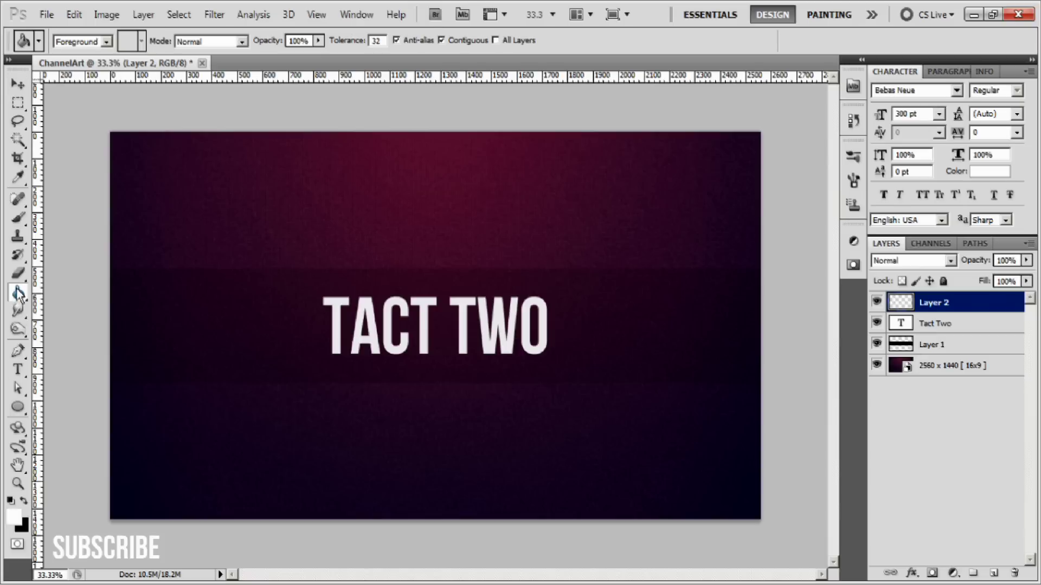
left_click(301, 388)
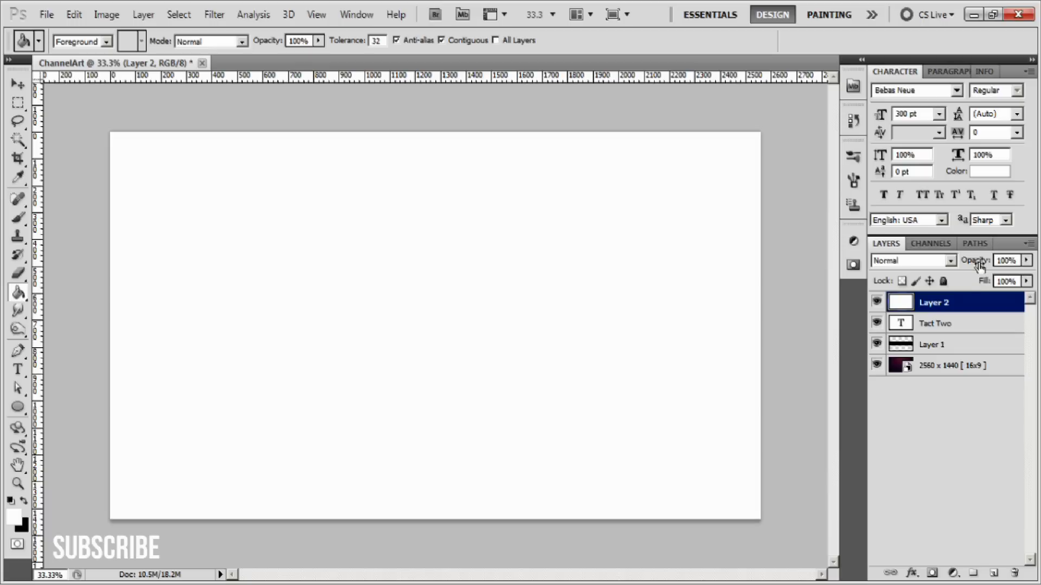
Step: Clip the white layer to TACT TWO, shift it up to leave grey lower shading, and open Layer Style
left_click(948, 313, "alt")
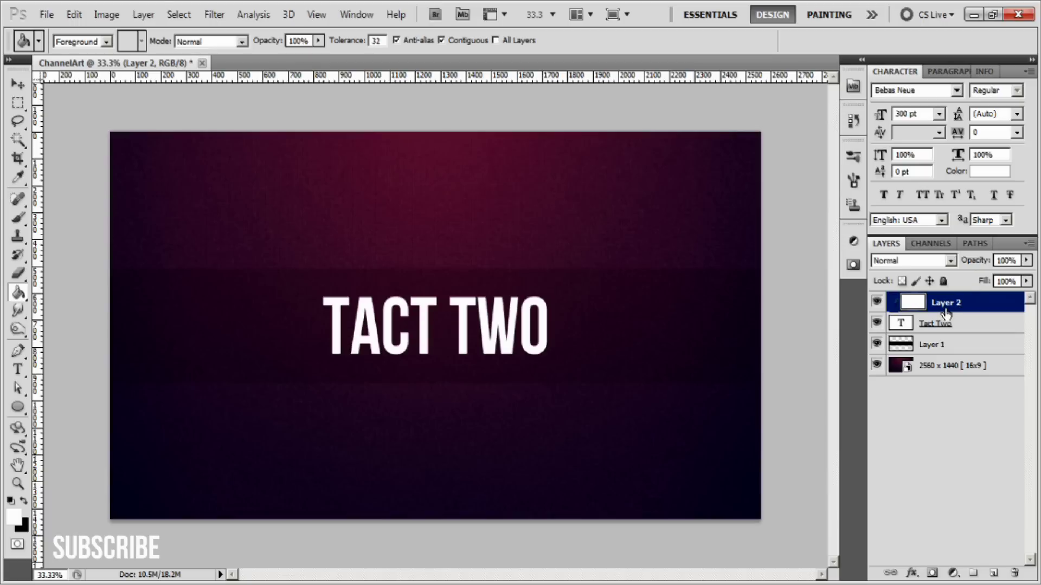
key("alt")
key("alt")
key("alt")
key("alt+BackSpace")
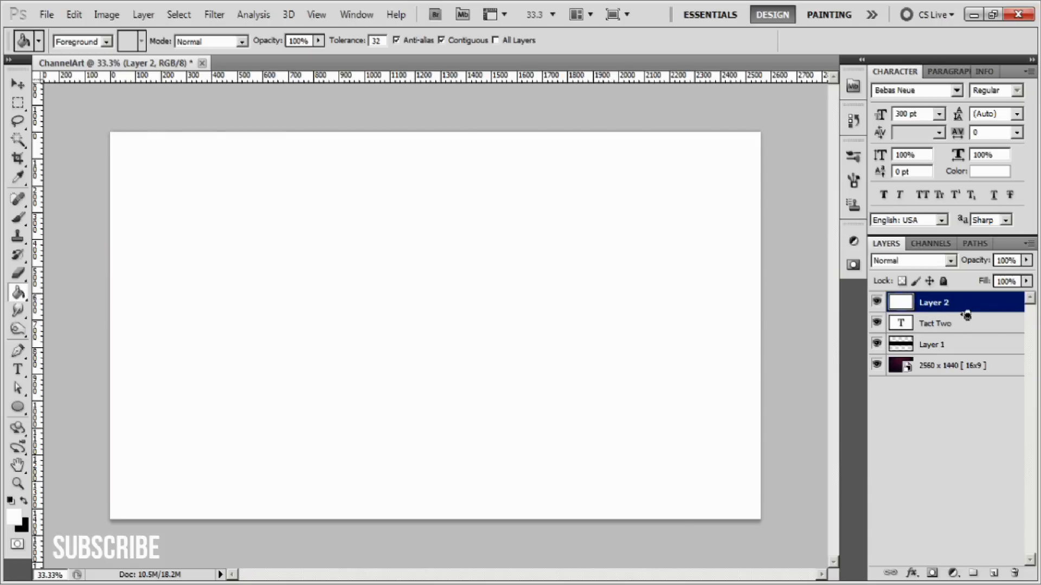
left_click(966, 314, "alt")
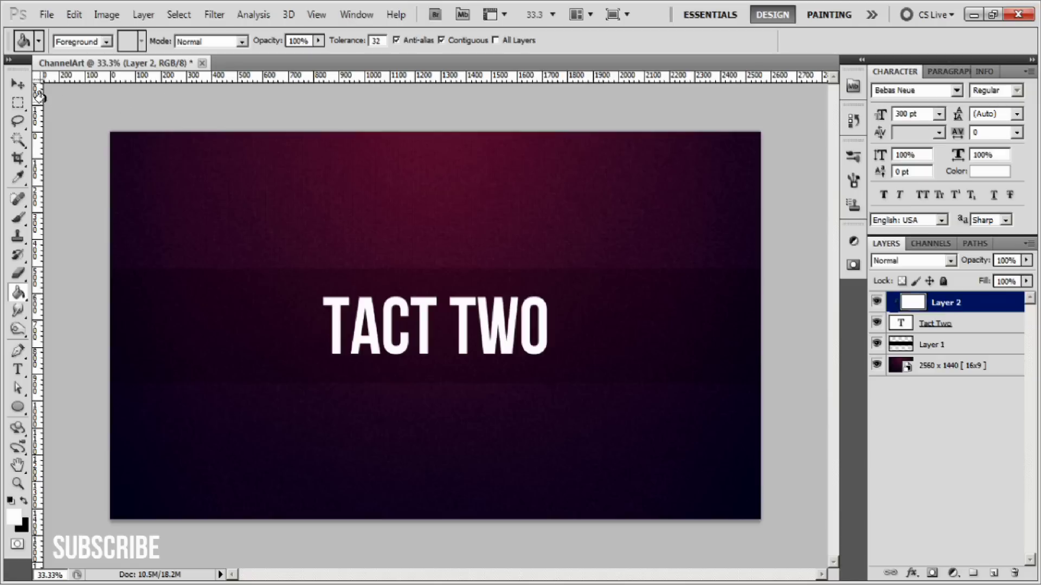
left_click(24, 88)
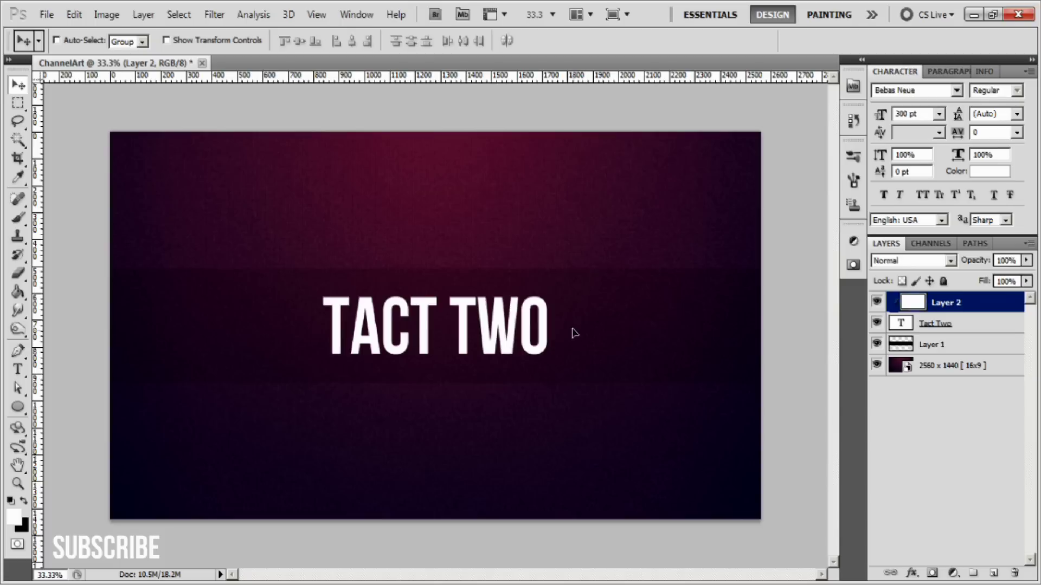
mouse_move(551, 379)
left_mouse_down()
mouse_move(539, 334)
mouse_move(576, 344)
mouse_move(534, 375)
left_mouse_up()
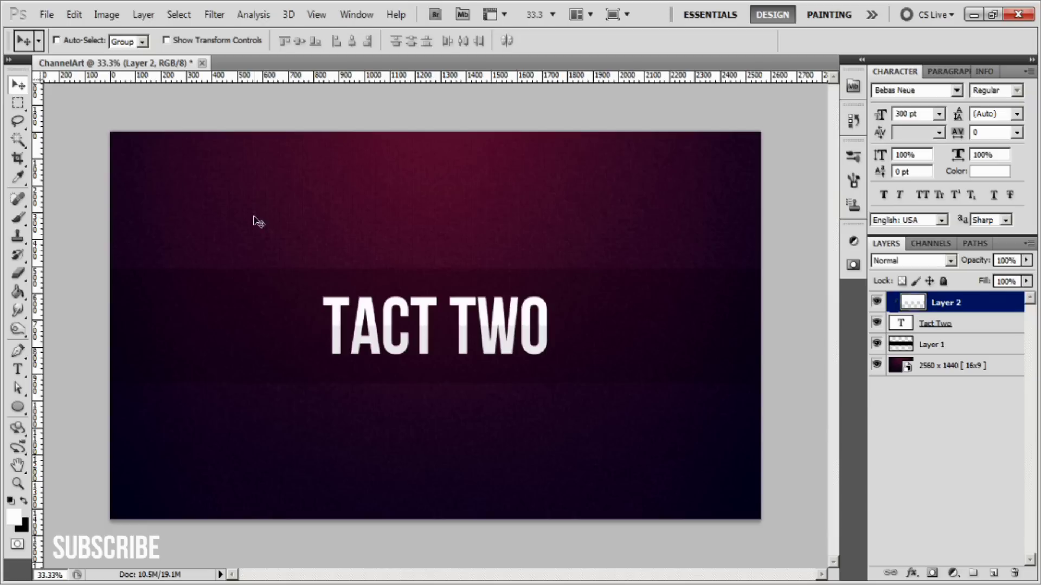
left_click(973, 324)
left_click(972, 310)
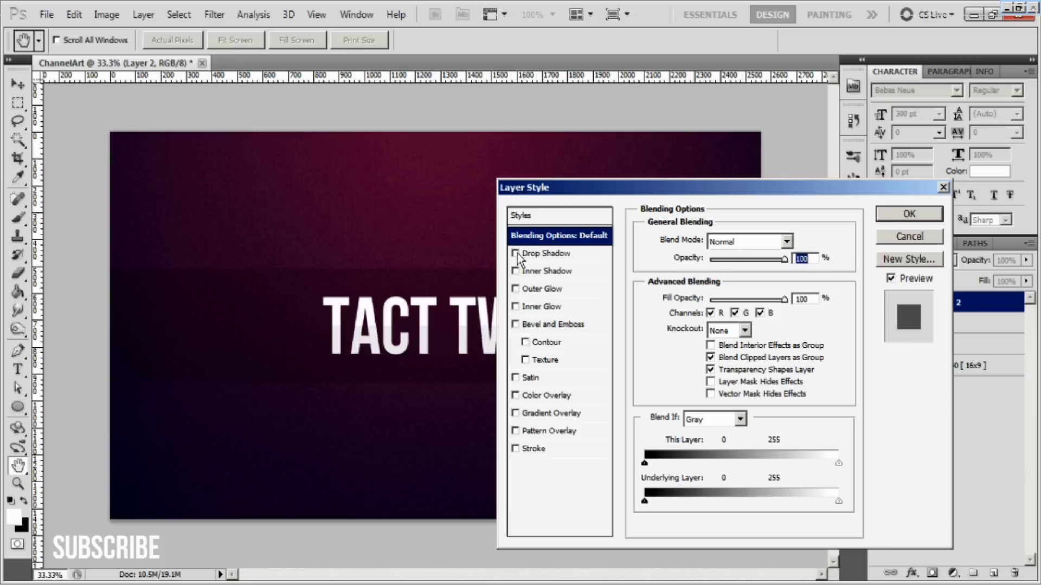
Step: Add a Drop Shadow to Layer 2 with angle 90, distance 3 and size 2
left_click(516, 253)
left_click(547, 254)
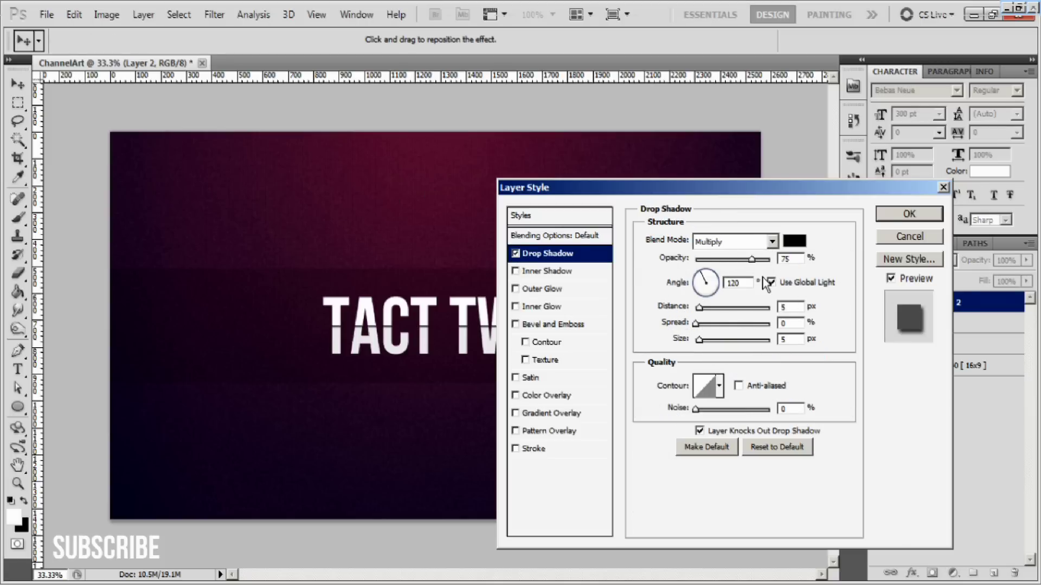
double_click(736, 283)
type("90")
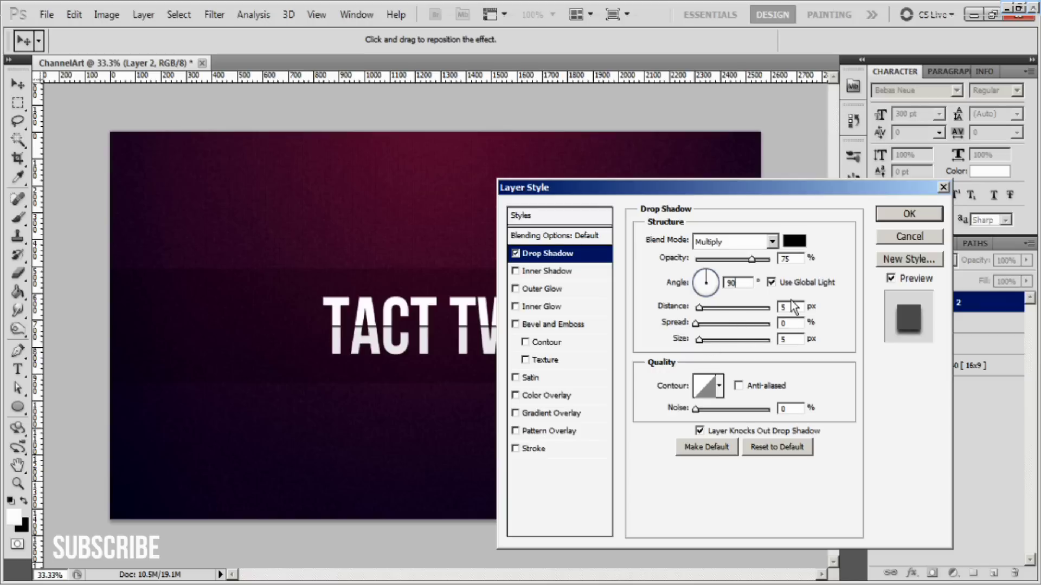
double_click(789, 304)
type("3")
double_click(791, 339)
type("2")
left_click(902, 217)
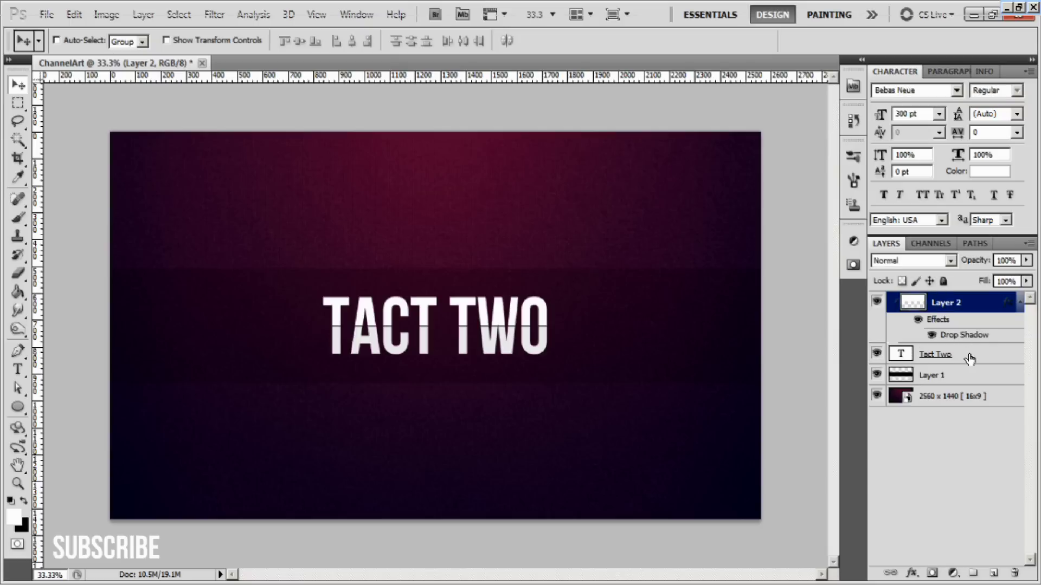
Step: Move the Tact Two text and its gloss layer slightly up together, then reselect Layer 2
left_click(968, 355, "ctrl")
left_click_drag(606, 362, 600, 353)
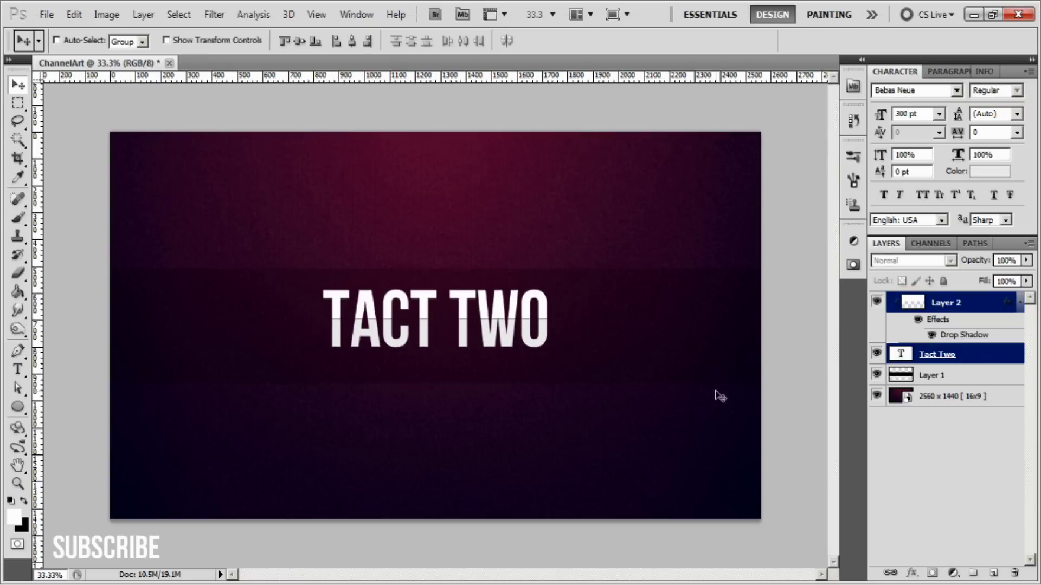
left_click(955, 452)
left_click(970, 354)
left_click(980, 310)
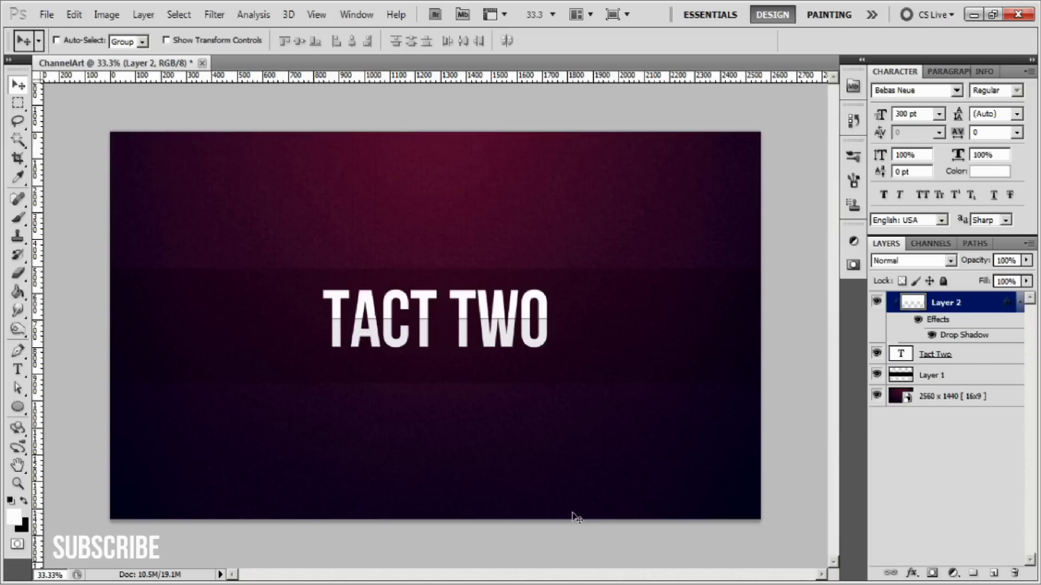
left_click(18, 370)
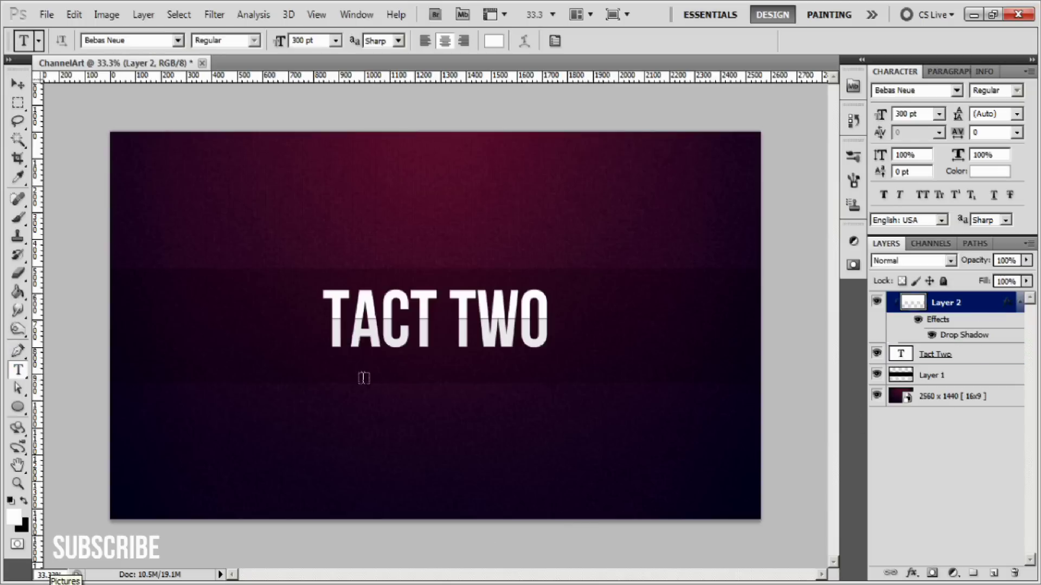
Step: Type the subtitle 'HD TURORIALS AND MORE' and move it under TACT TWO
left_click(337, 369)
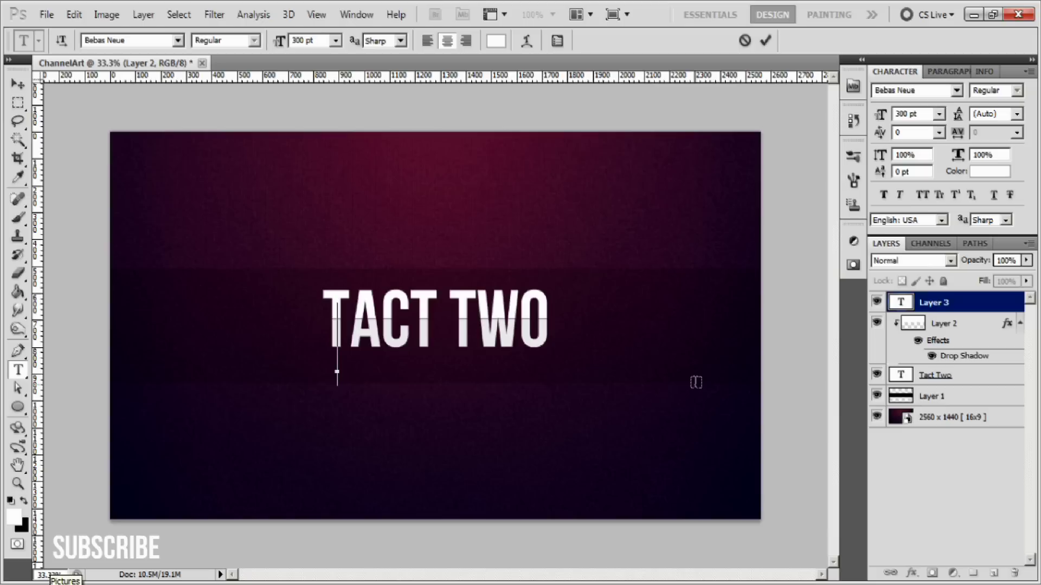
type("HD TURO")
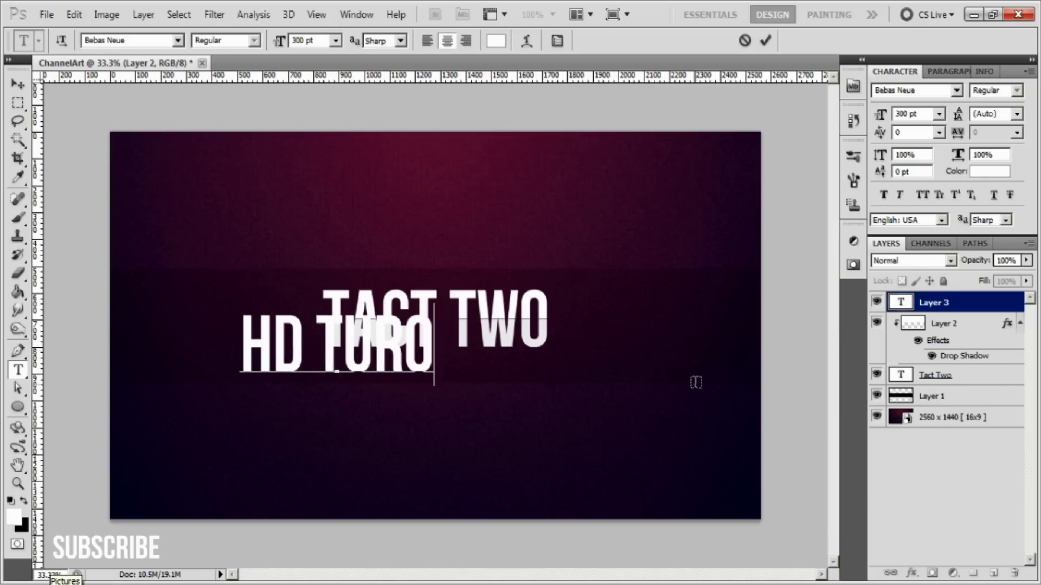
type("RIAL")
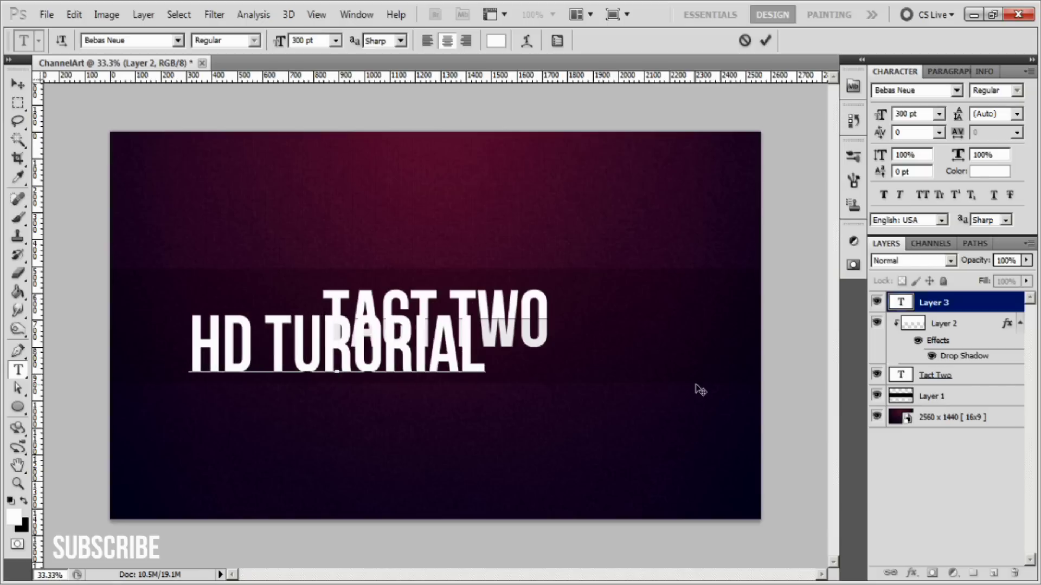
type("S AND ")
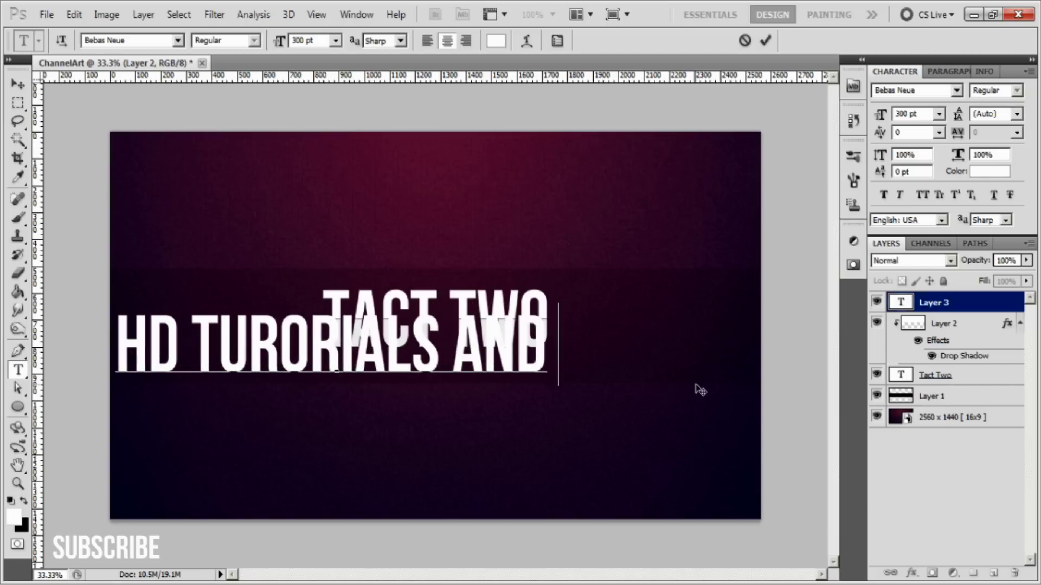
type("MORE")
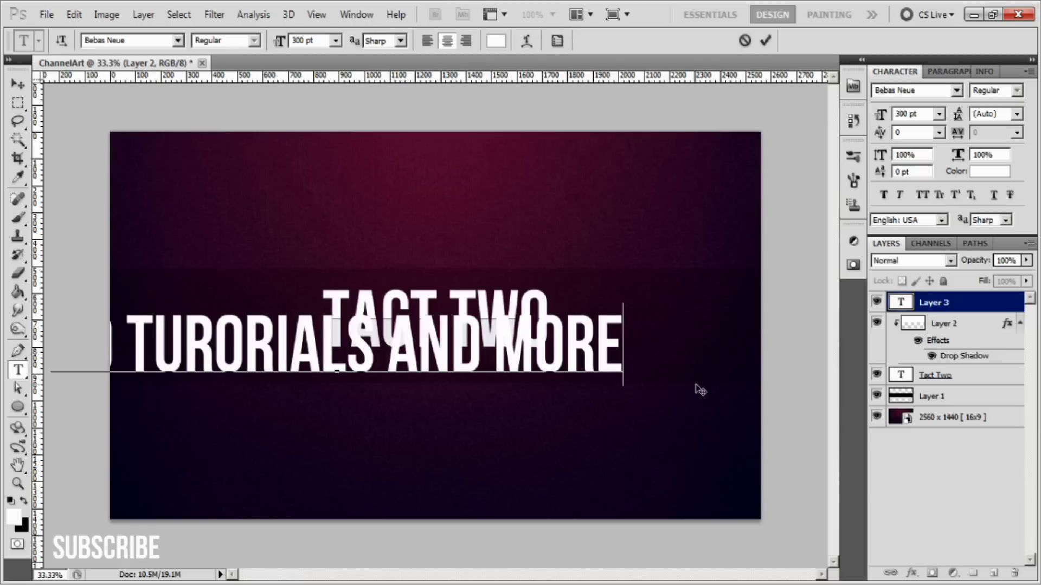
left_click(18, 84)
left_click_drag(355, 336, 453, 347)
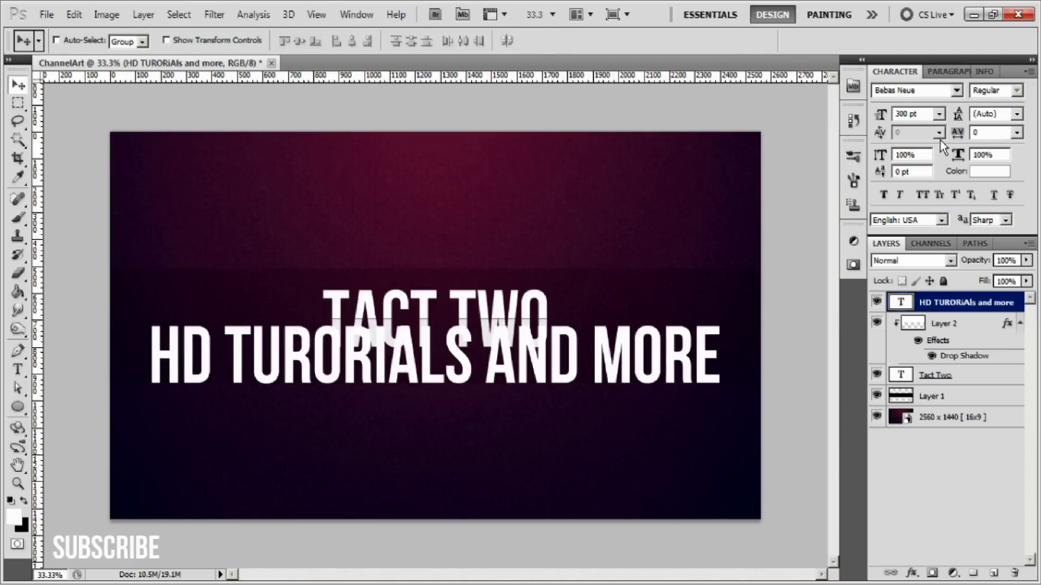
Step: Try 72 and 100 pt sizes, then settle on 80 pt and position the subtitle below the logo
left_click(937, 114)
left_click(917, 330)
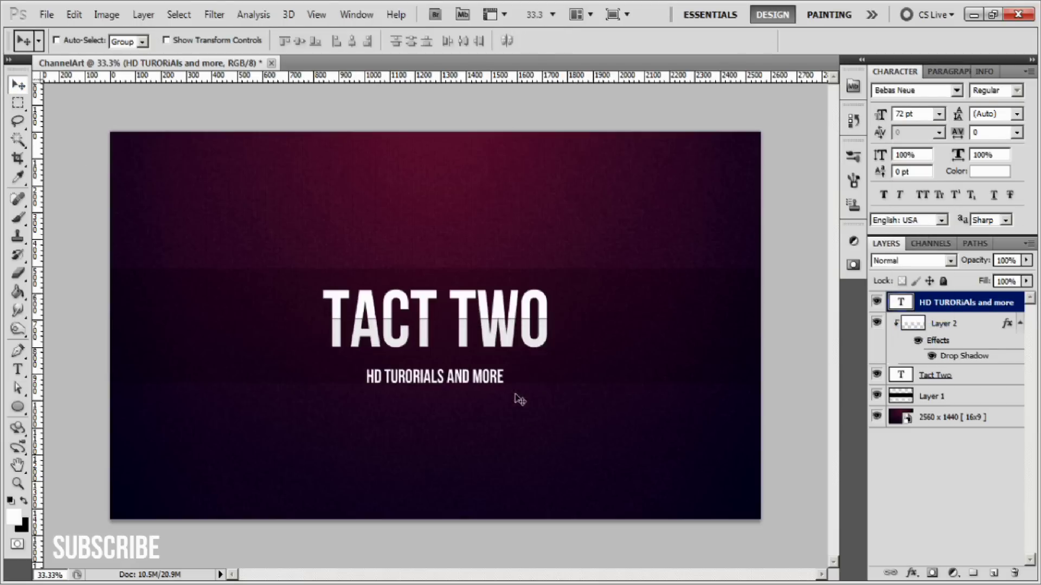
left_click_drag(527, 346, 514, 353)
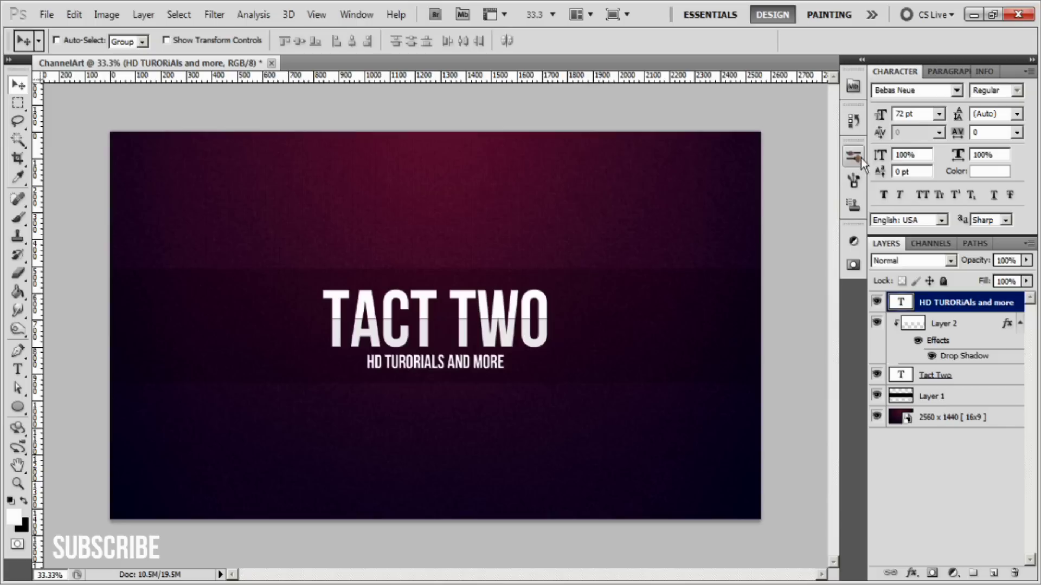
left_click(926, 115)
type("100")
key("Return")
left_click_drag(530, 363, 527, 371)
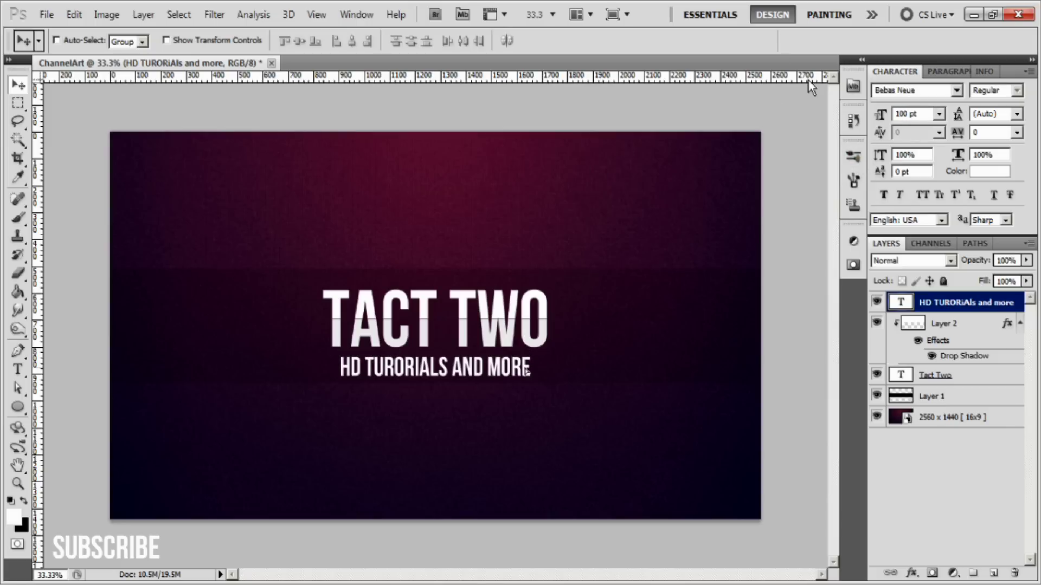
left_click(919, 115)
type("80")
key("Return")
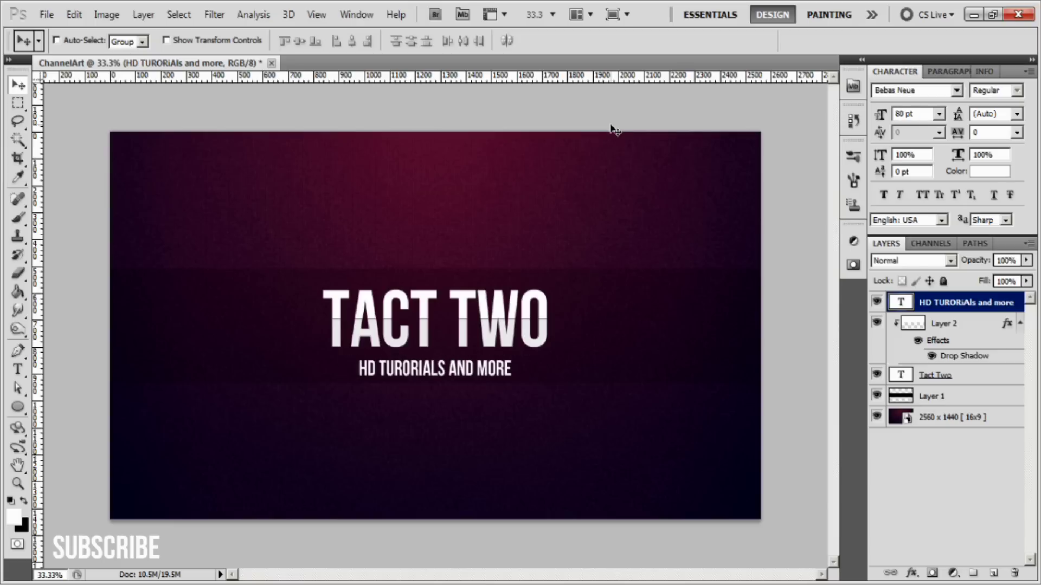
left_click_drag(530, 386, 495, 379)
Step: Centre the subtitle horizontally on the canvas and nudge it just beneath the logo
key("ctrl+a")
left_click(350, 37)
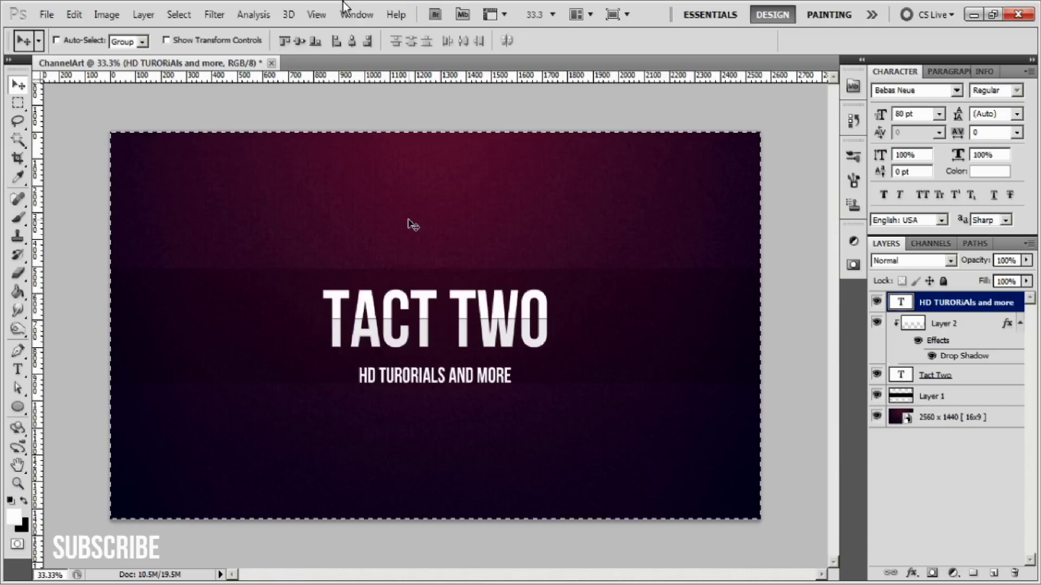
key("ctrl+d")
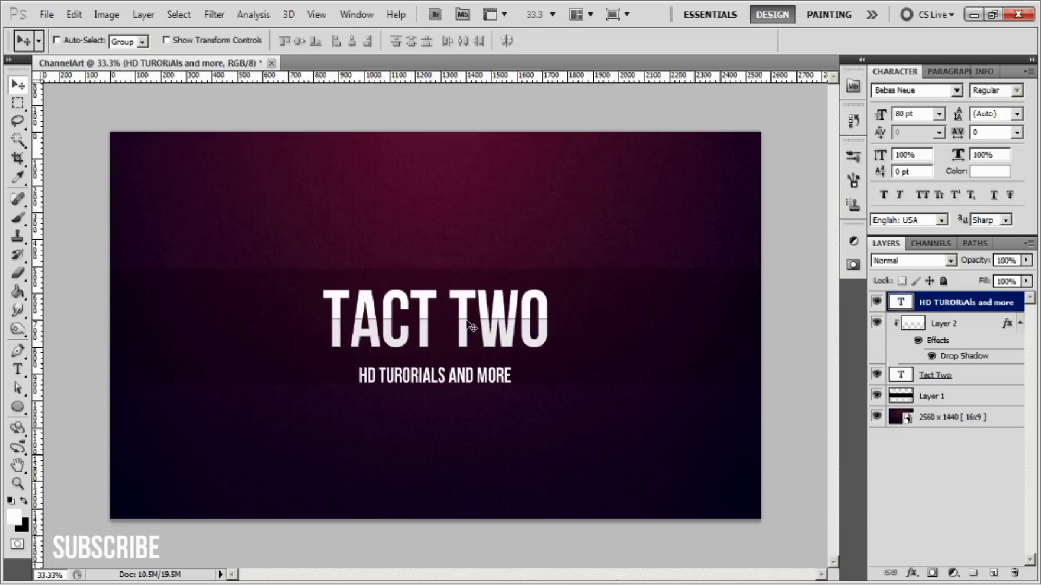
key("shift+Up")
key("shift+Up")
key("shift+Up")
key("shift+Up")
key("shift+Up")
key("shift+Up")
key("shift+Up")
key("shift+Up")
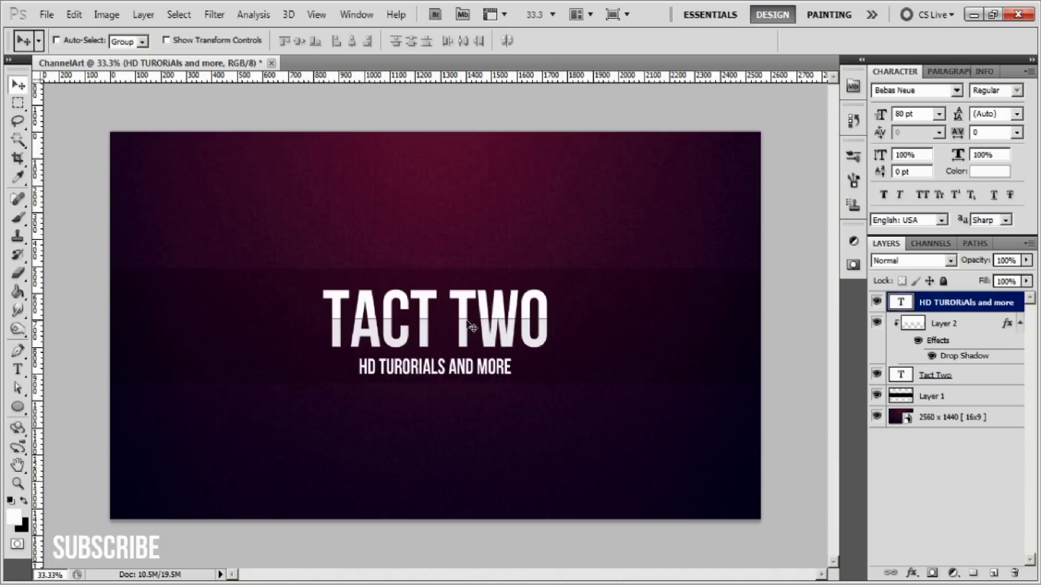
key("shift+Up")
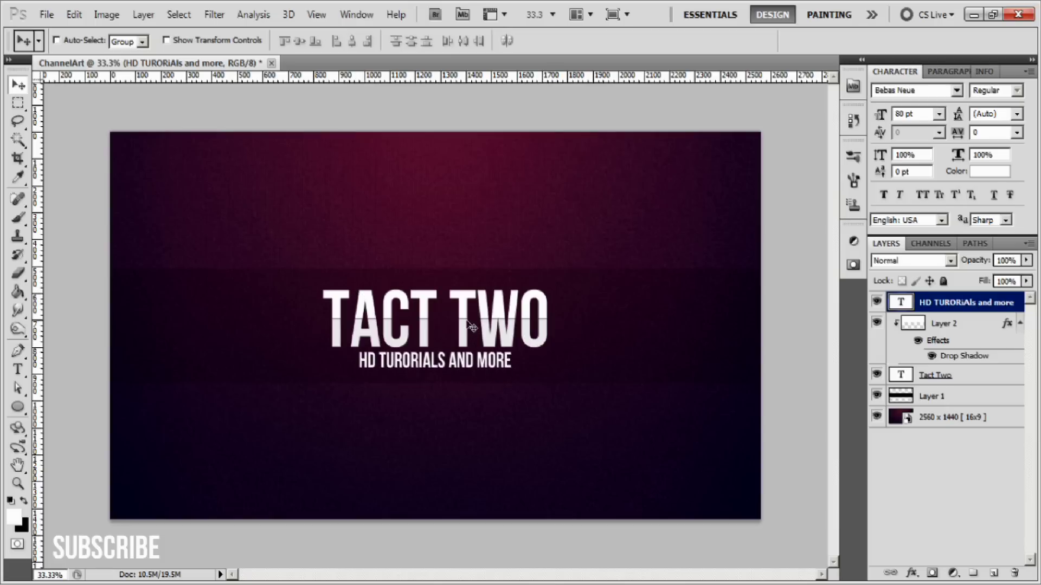
key("Down")
key("Down")
key("Down")
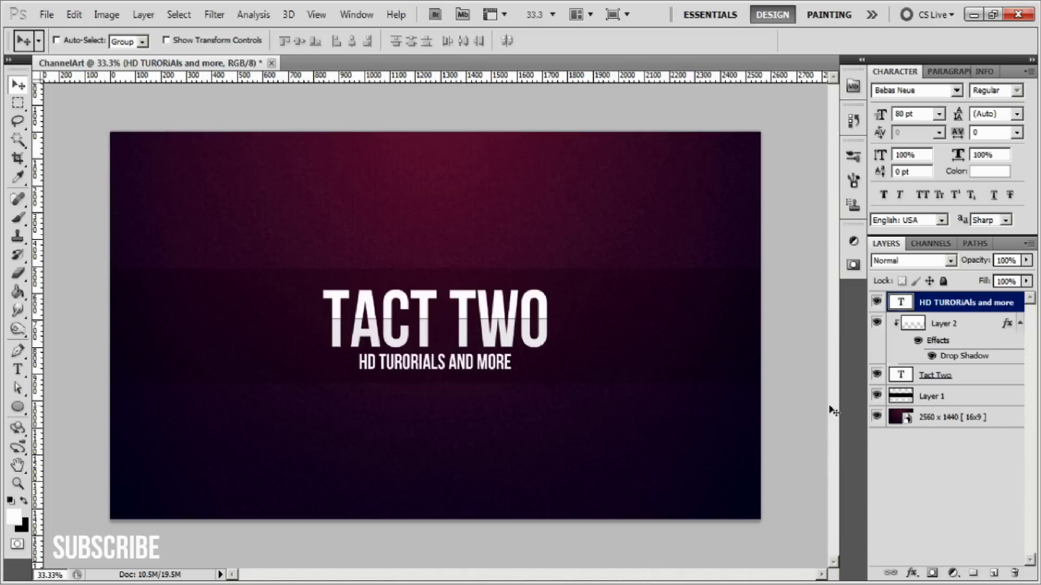
Step: Compare Layer 1 and the 2560 x 1440 background by toggling their visibility
left_click(963, 405)
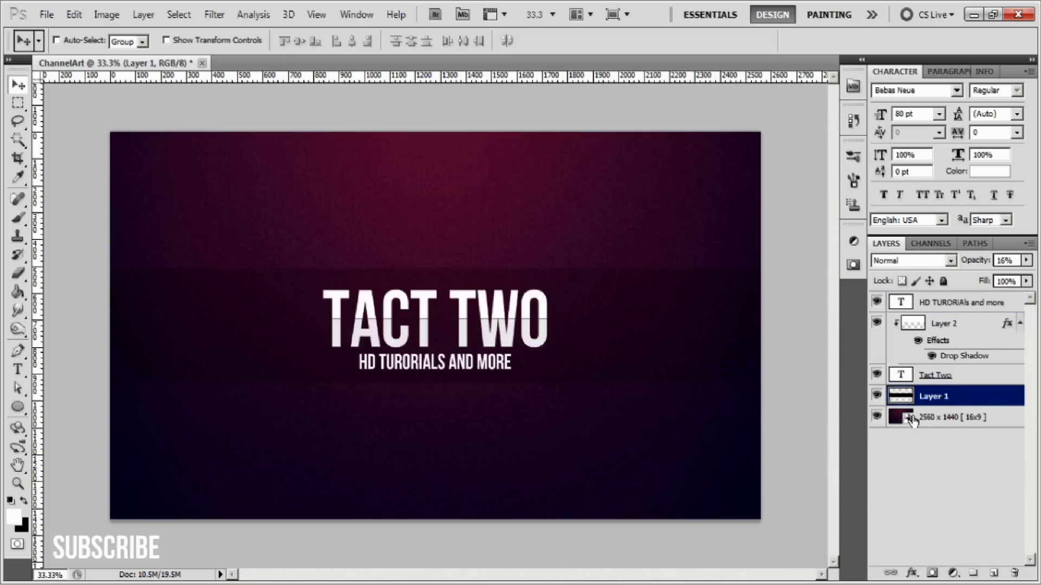
left_click(937, 418)
left_click(946, 402)
left_click(950, 420)
left_click(954, 402)
double_click(961, 399)
left_click(876, 396)
left_click(877, 417)
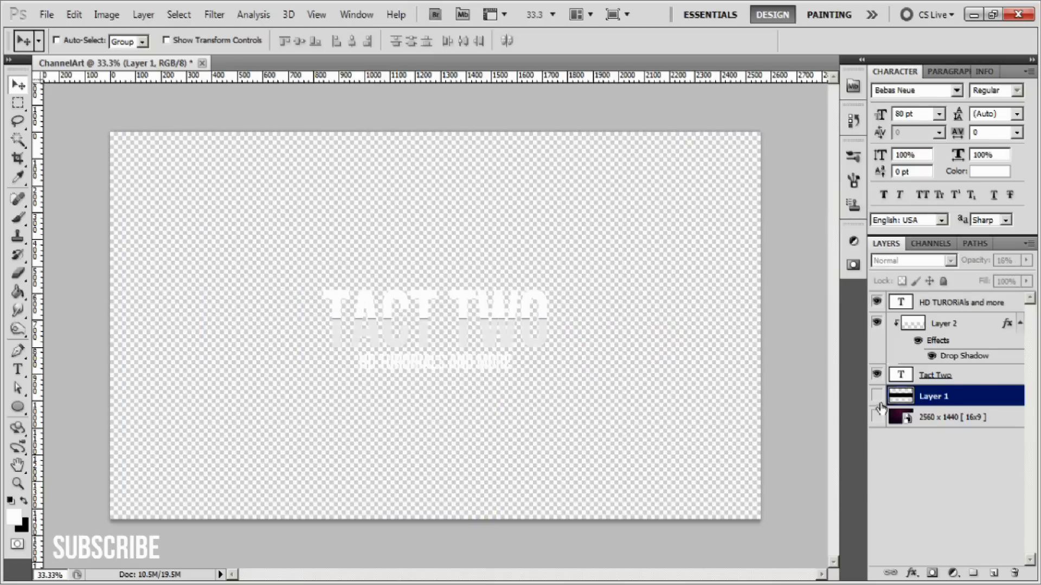
left_click(876, 417)
Step: Turn off Layer 1 so its faint black band no longer shows over the purple
left_click(876, 396)
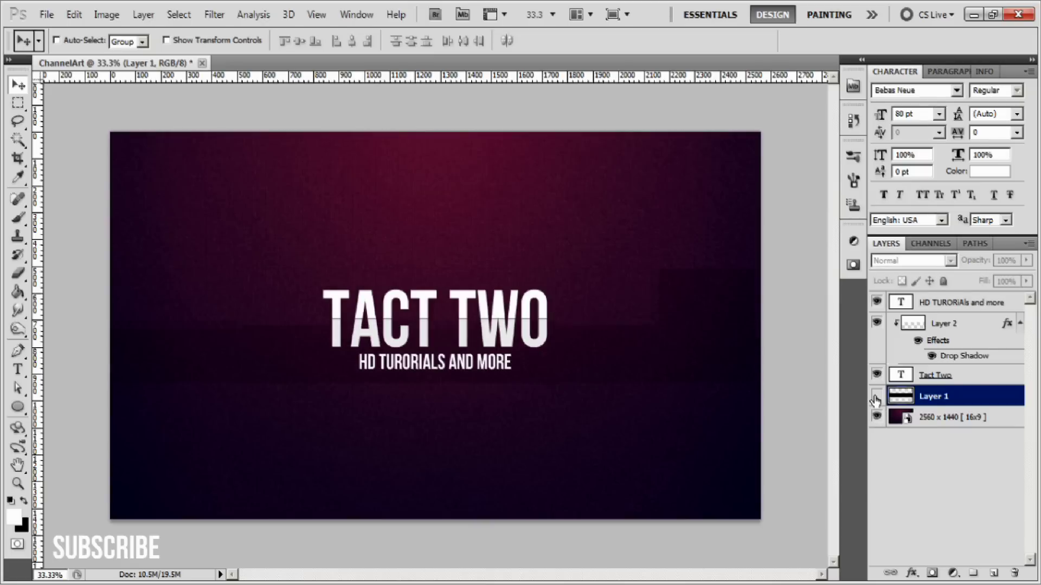
left_click(987, 379)
left_click(983, 394)
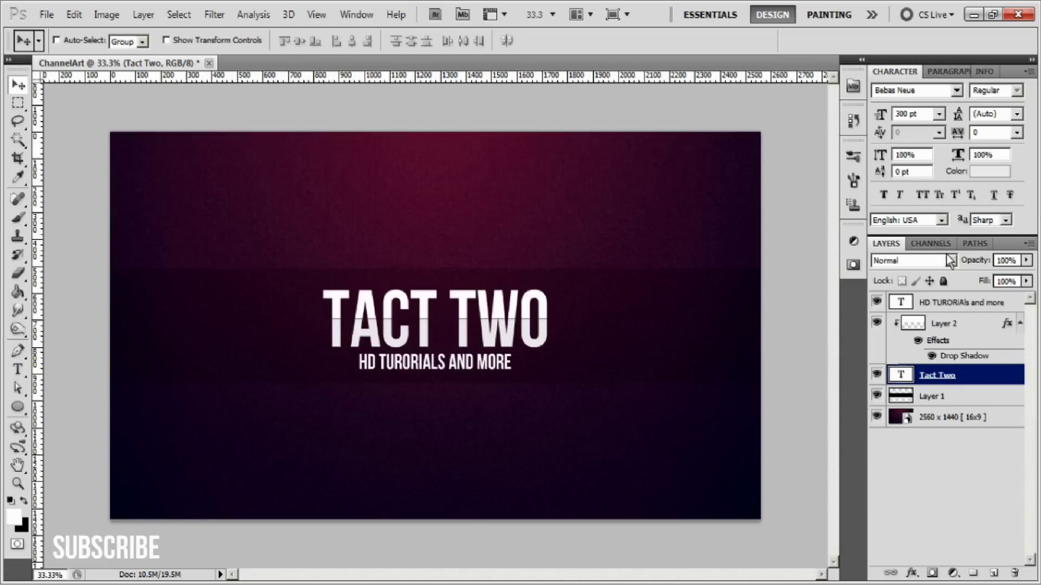
left_click(877, 398)
left_click(50, 13)
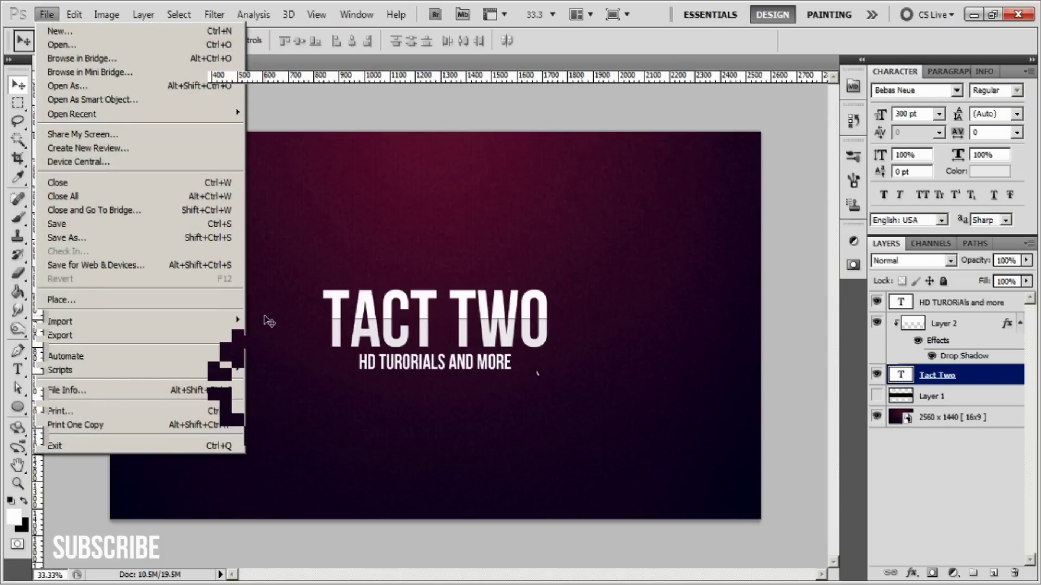
left_click(328, 377)
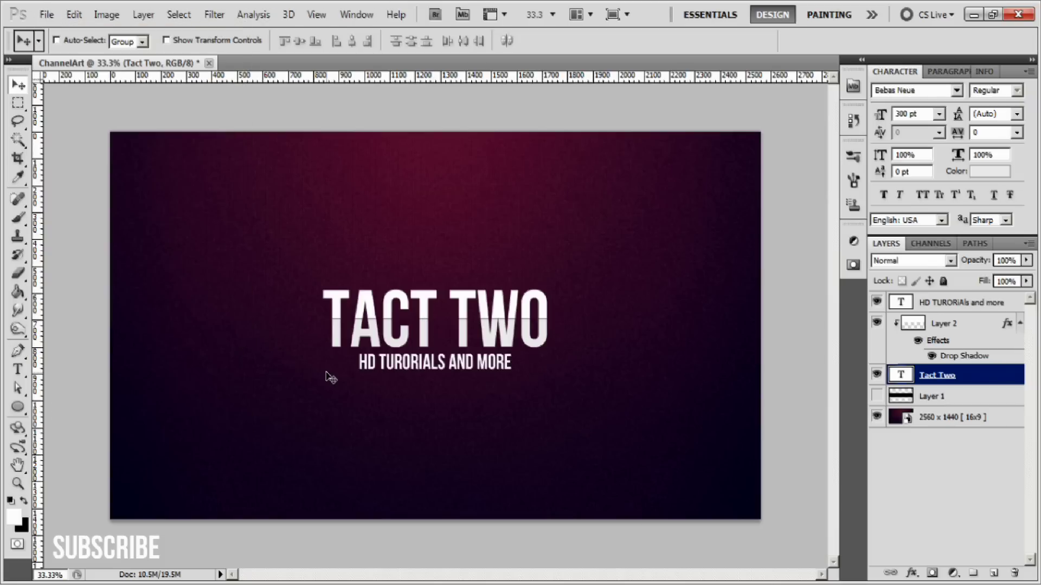
left_click(968, 402)
left_click(987, 310)
left_click(970, 334)
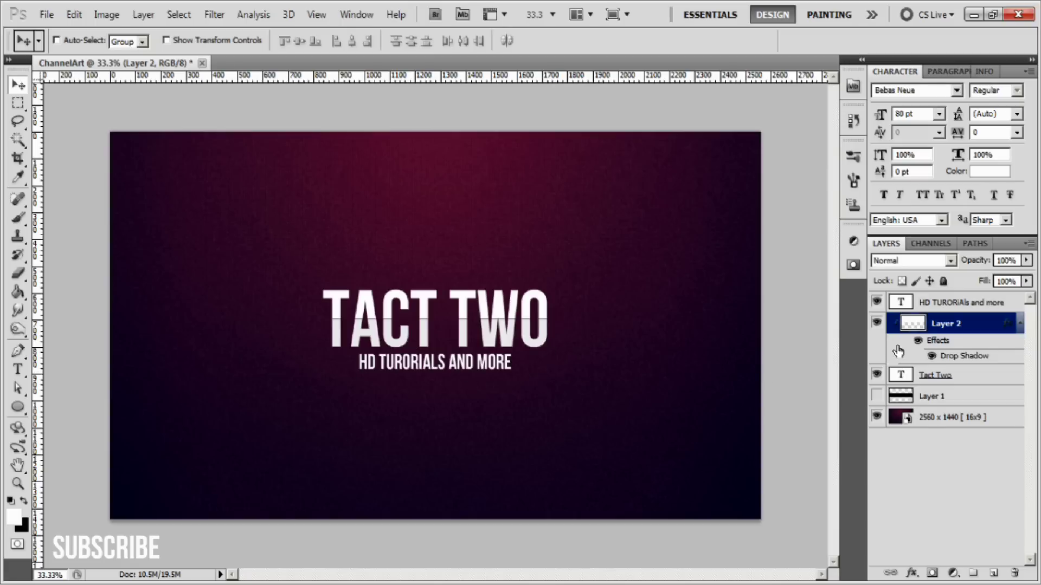
left_click(959, 378)
left_click(983, 325)
left_click(984, 304)
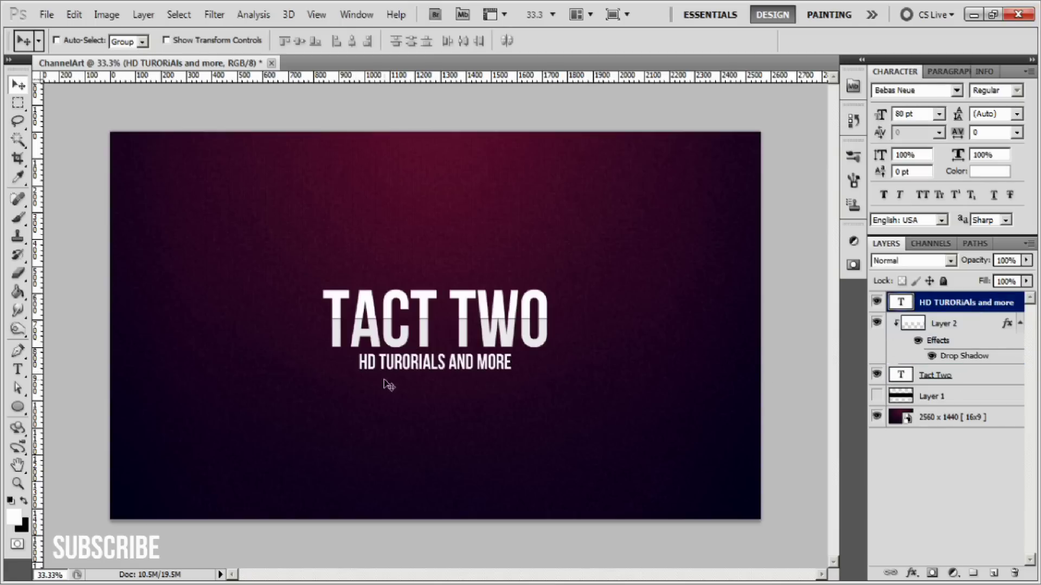
left_click(954, 325)
left_click(955, 375)
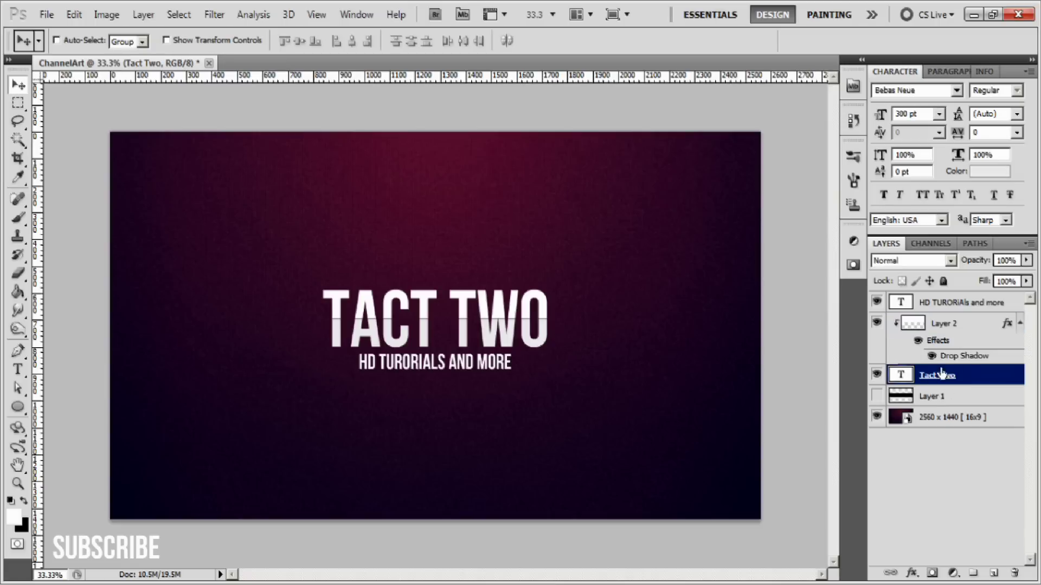
left_click(964, 398)
left_click(970, 380)
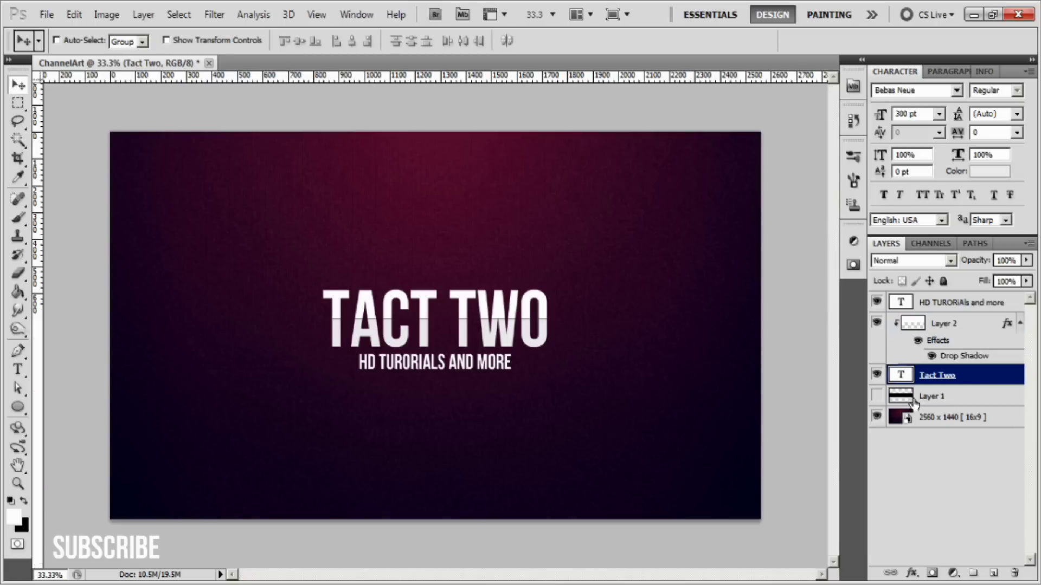
left_click(983, 331)
left_click(1003, 307)
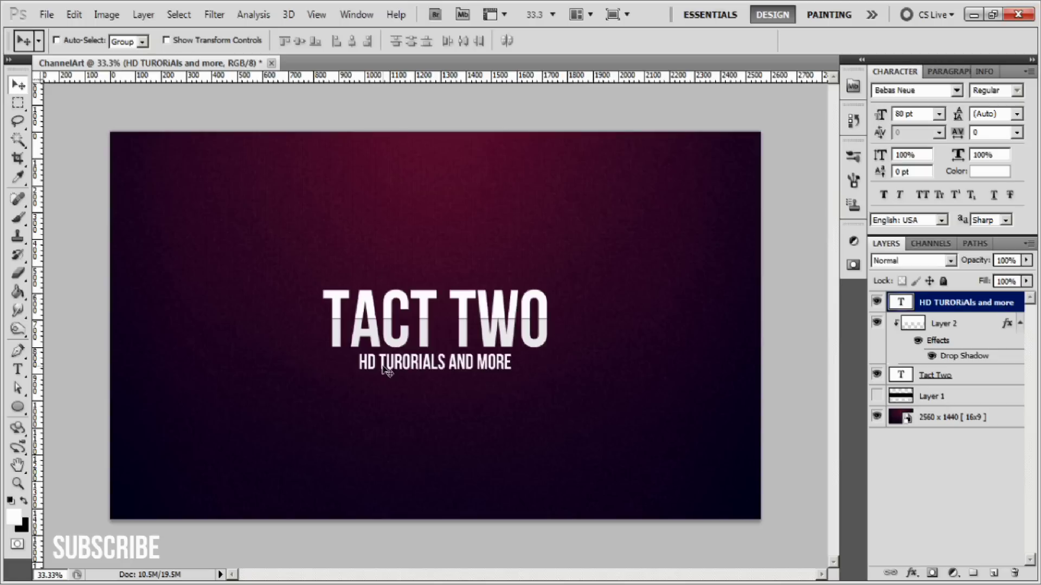